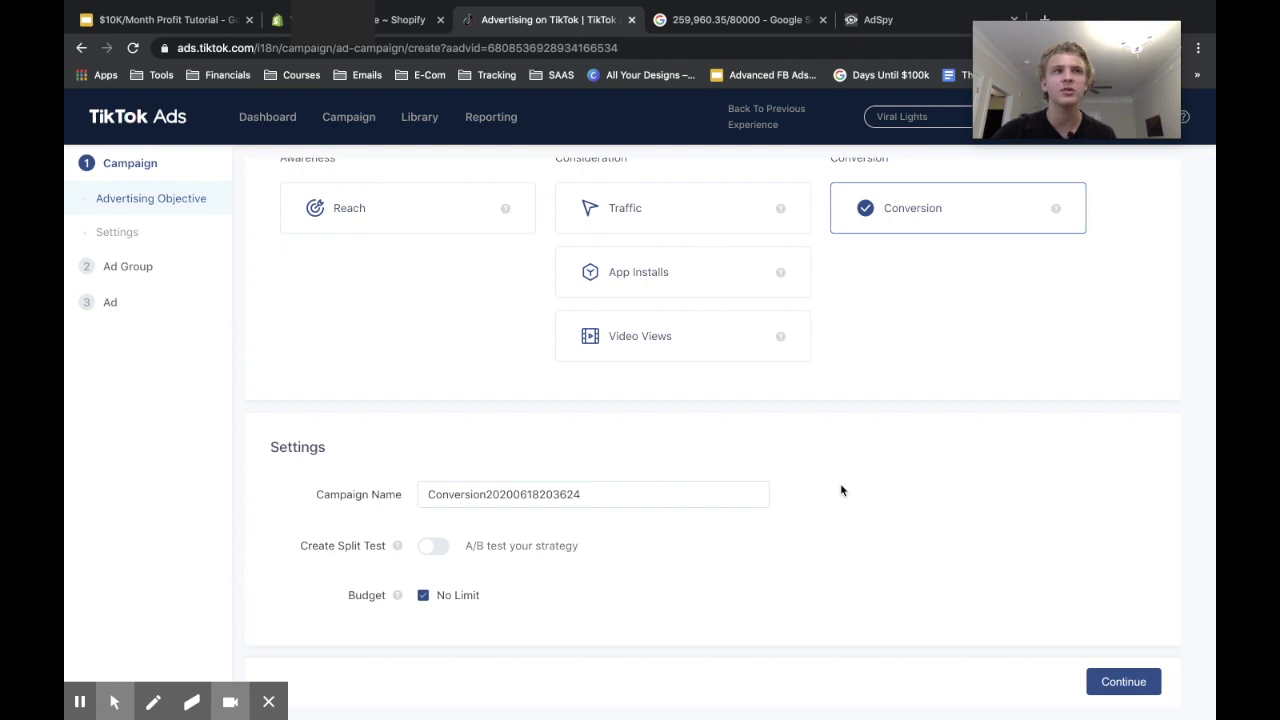
Step: Name the conversion campaign "Example" and continue to the ad group setup
scroll(835, 480, "up", 1)
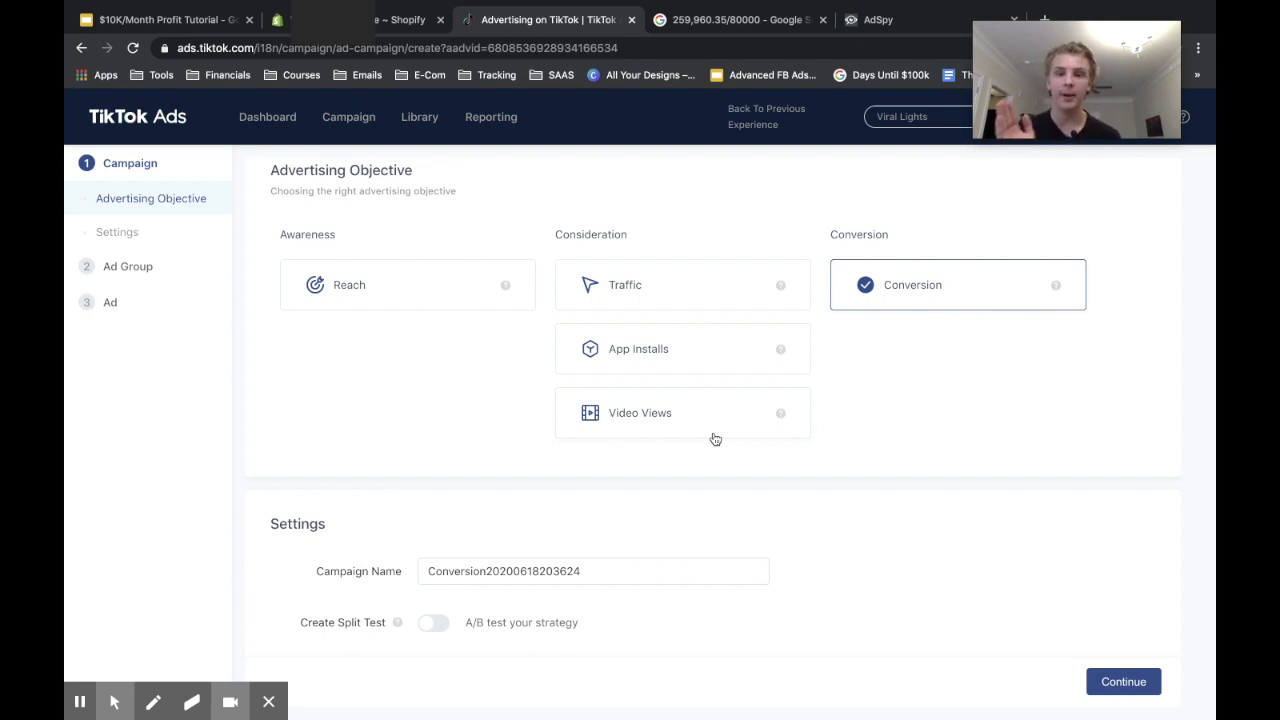
double_click(631, 568)
type("Example")
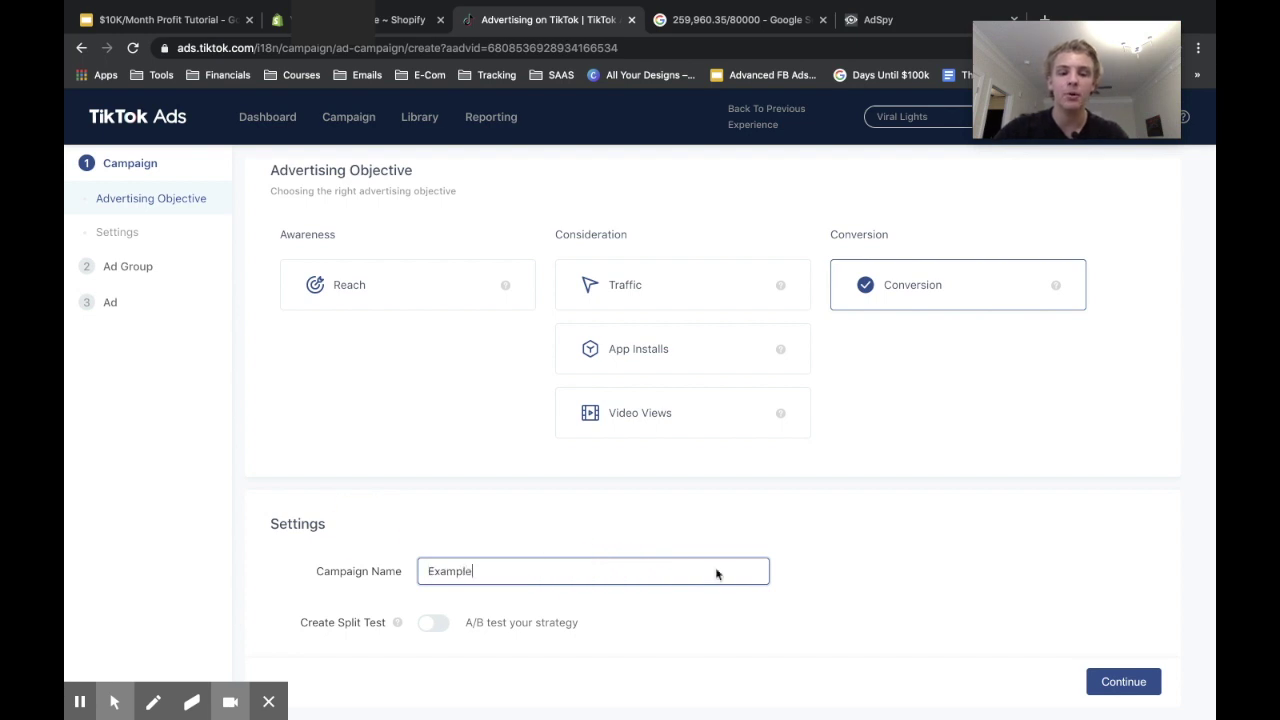
left_click(1110, 680)
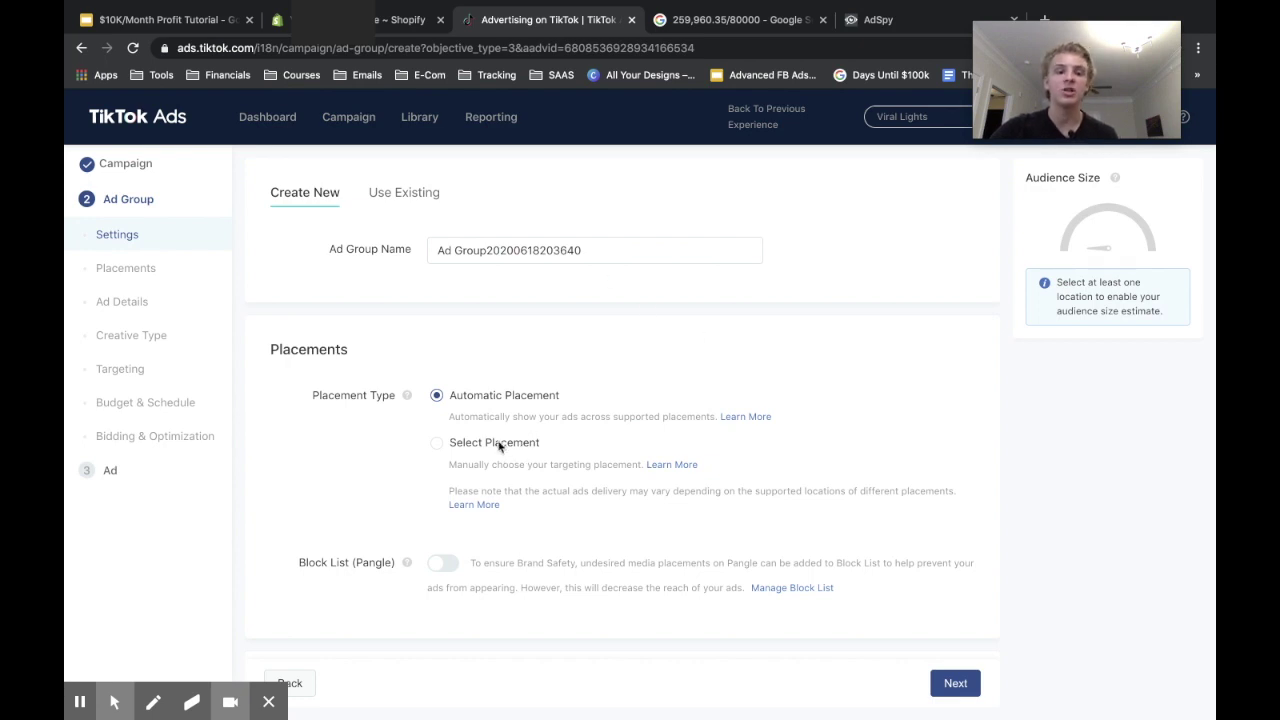
Step: Switch the ad group's placement type to Select Placement and preview the News Feed App Series placement
left_click(441, 443)
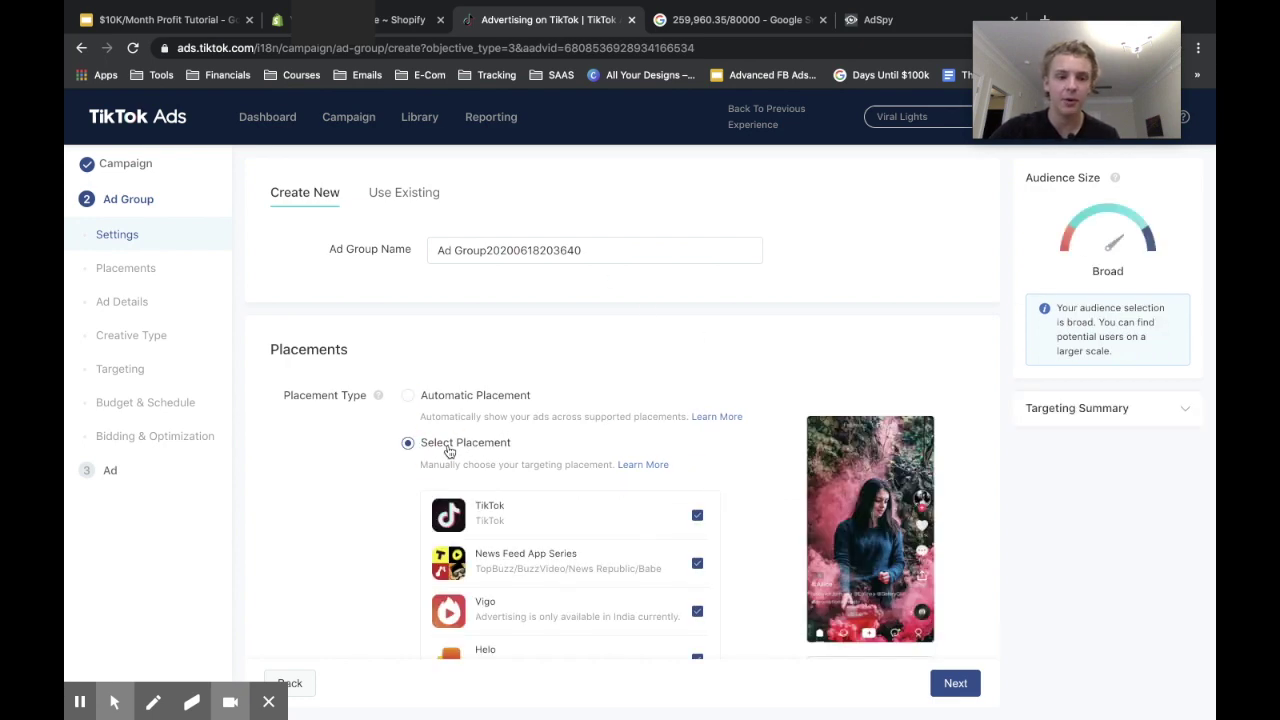
scroll(727, 521, "down", 2)
left_click(696, 429)
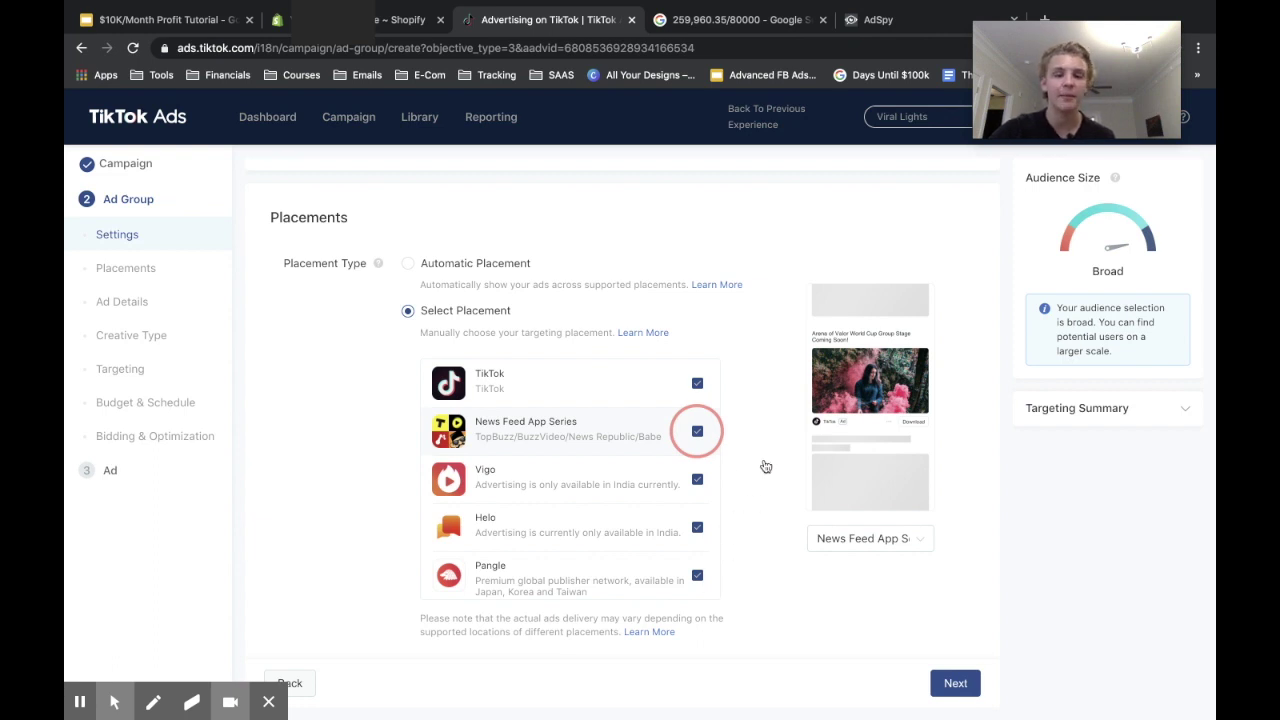
Step: Enter "Example Product" as the display name in the ad details
scroll(710, 507, "down", 5)
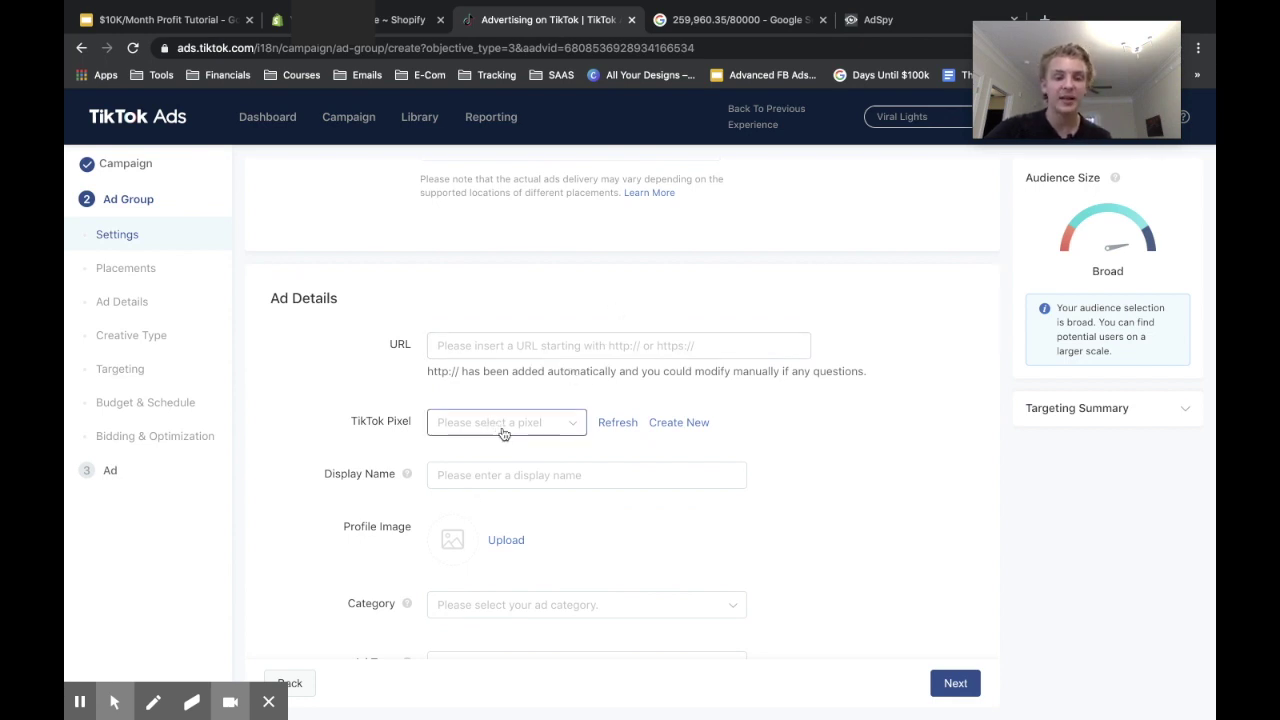
scroll(586, 484, "down", 1)
left_click(560, 382)
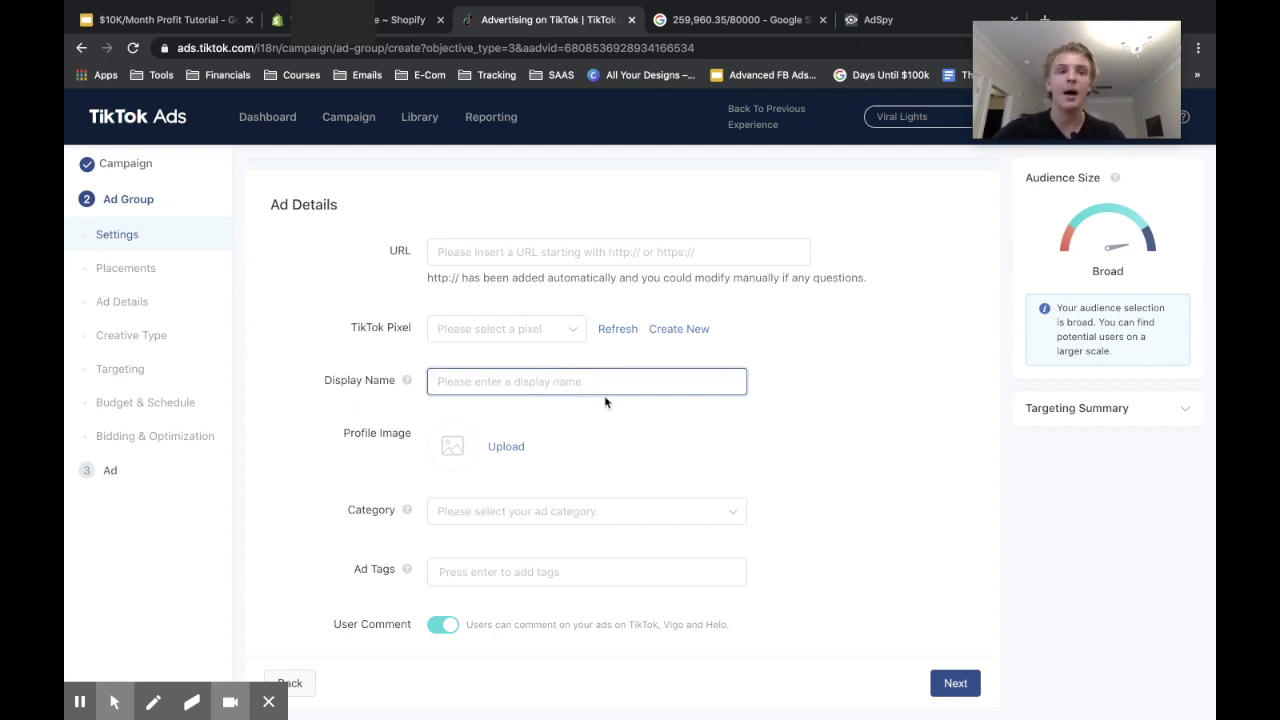
type("Example Prodc")
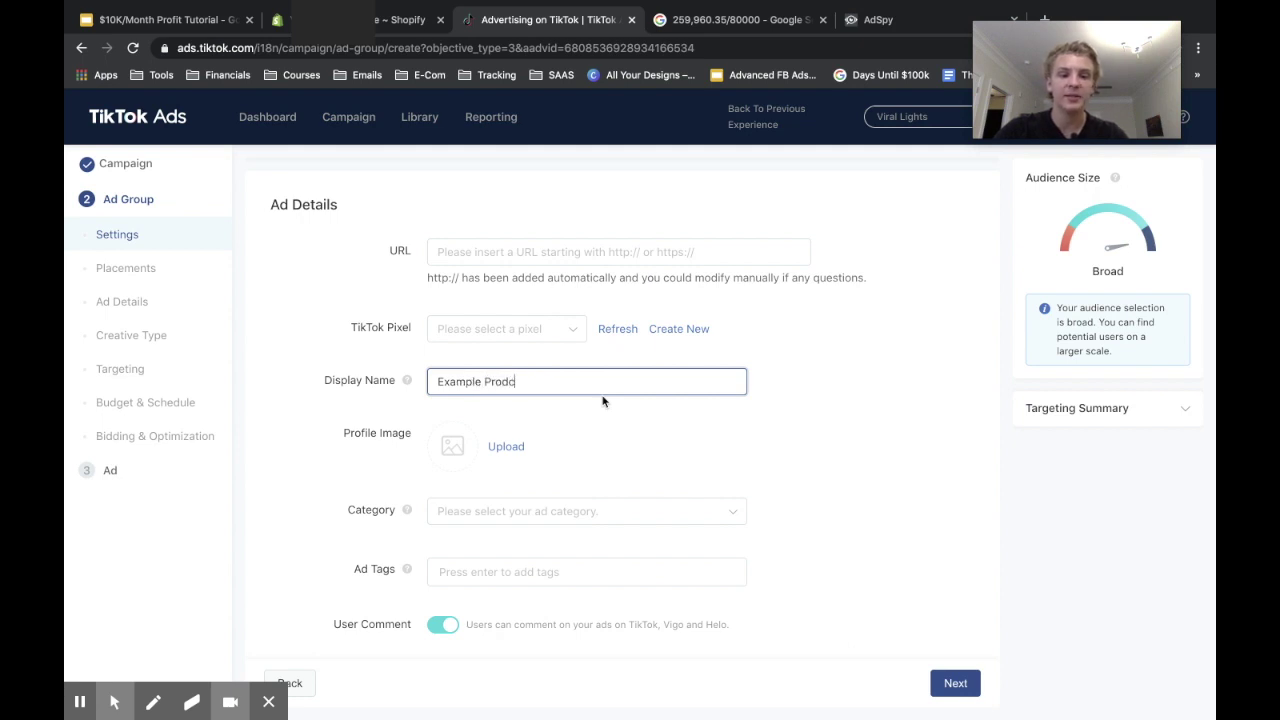
key("BackSpace")
type("uct")
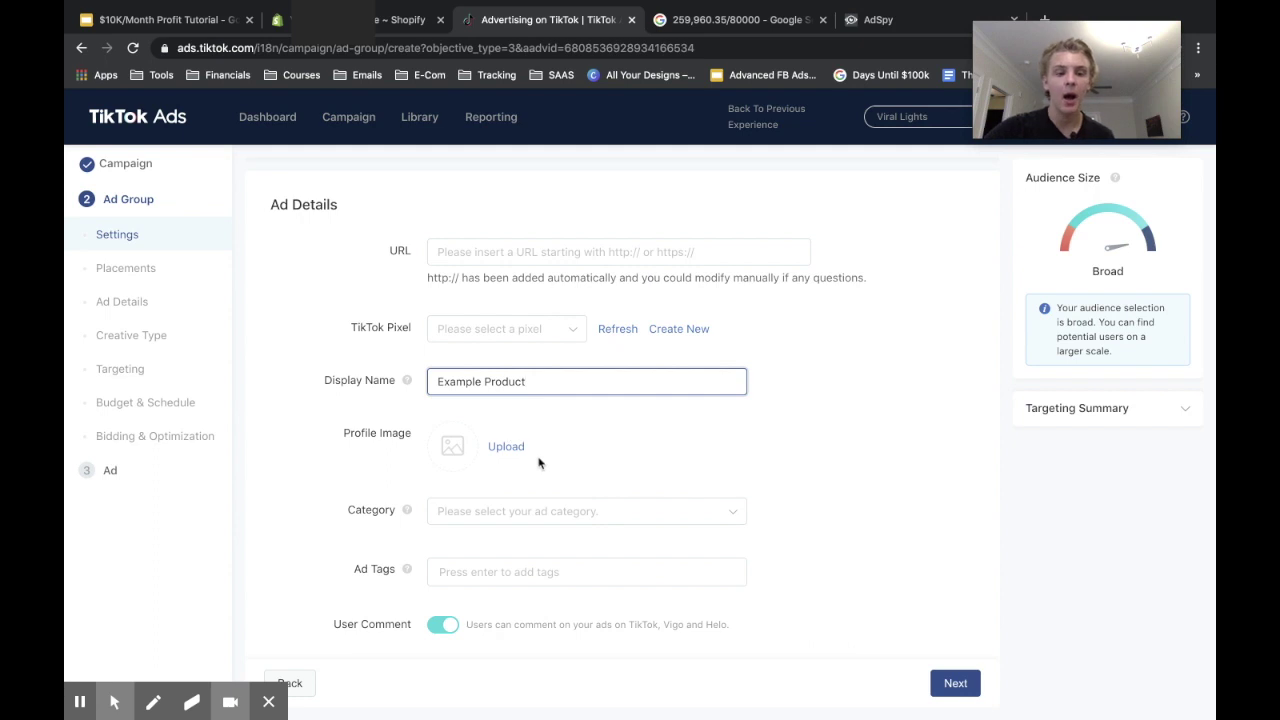
Step: Set the ad category to Apparel / Apparel / Men's Clothing
left_click(591, 508)
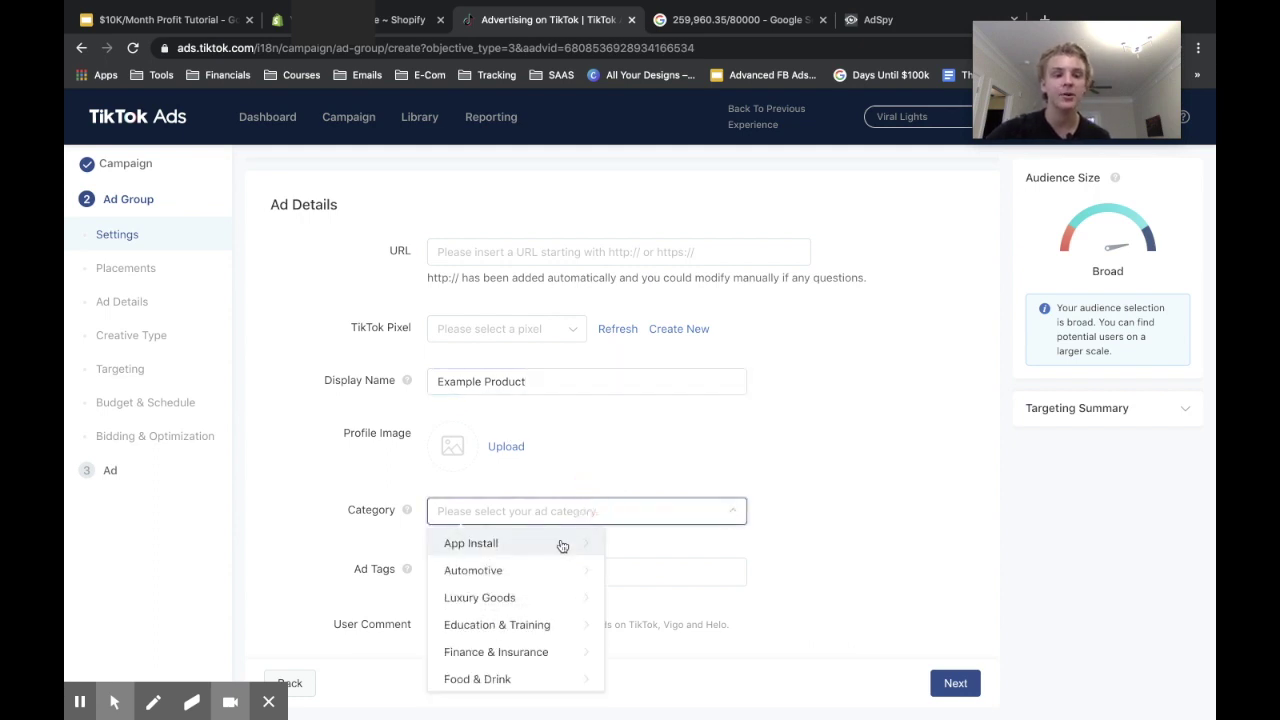
scroll(548, 579, "down", 5)
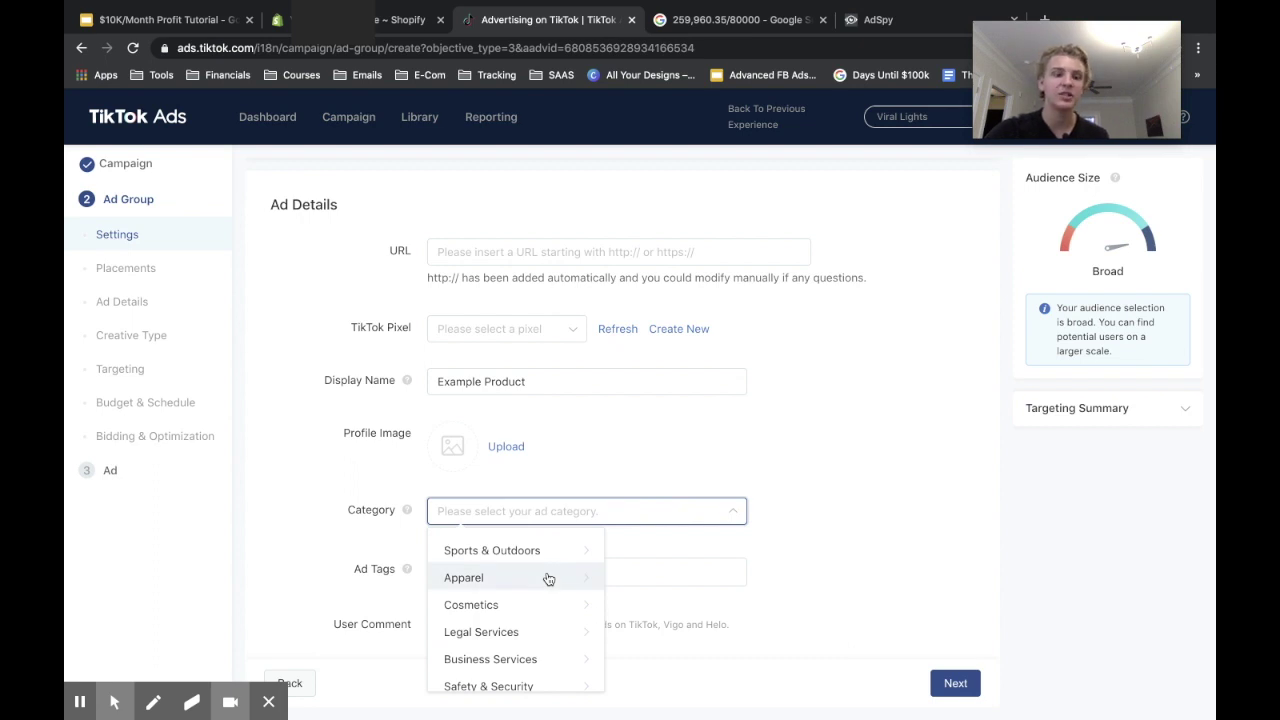
left_click(548, 579)
left_click(645, 543)
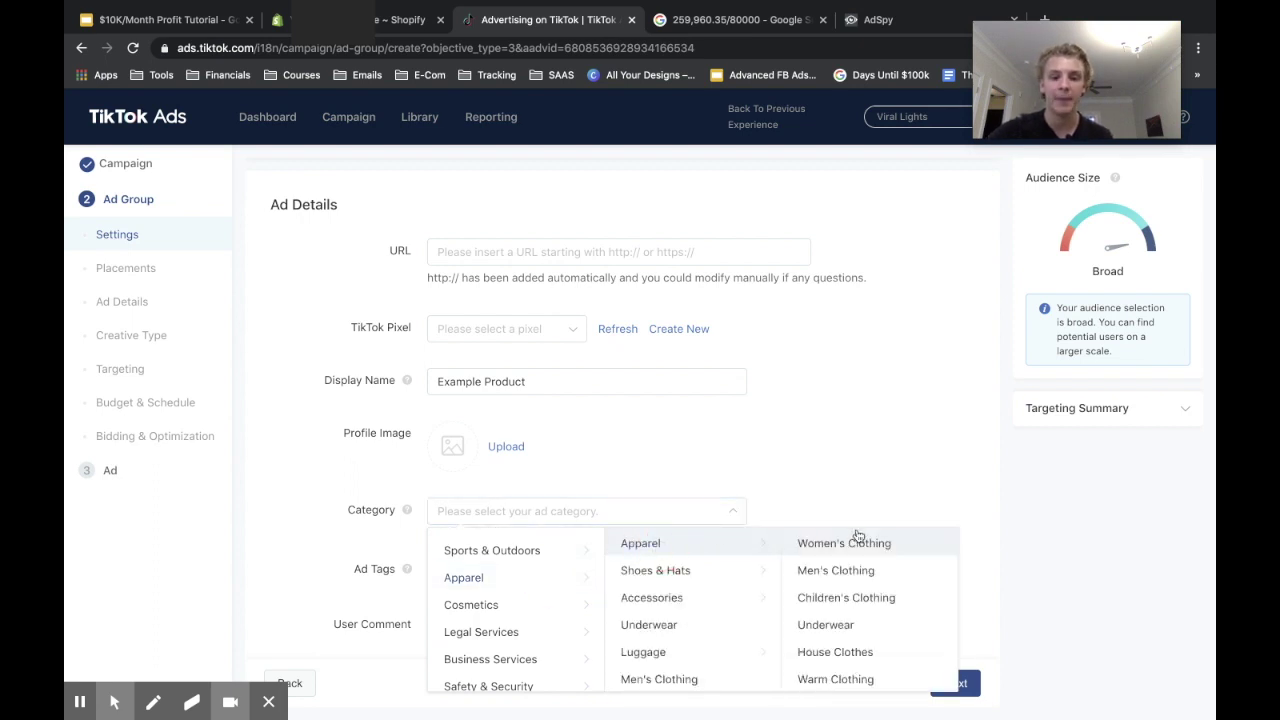
left_click(860, 572)
Step: Add the ad tags "calvin klein", "fashion" and "t shirt"
scroll(803, 403, "down", 3)
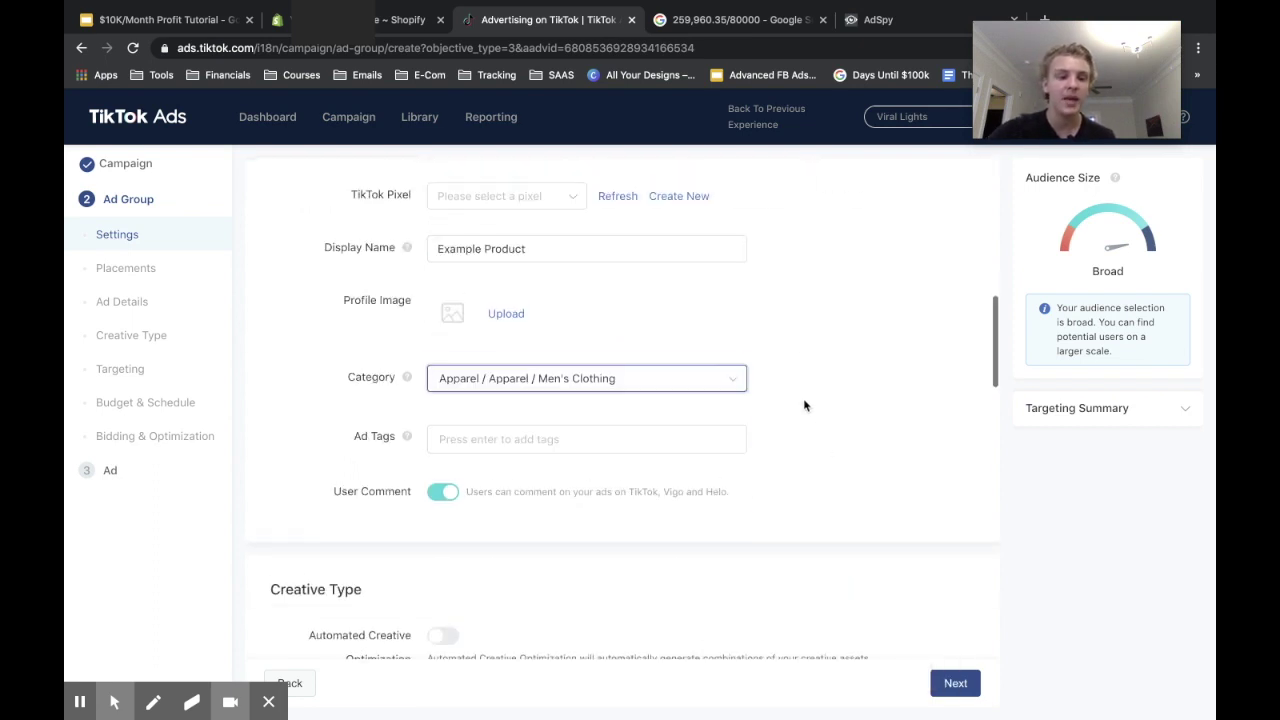
left_click(679, 427)
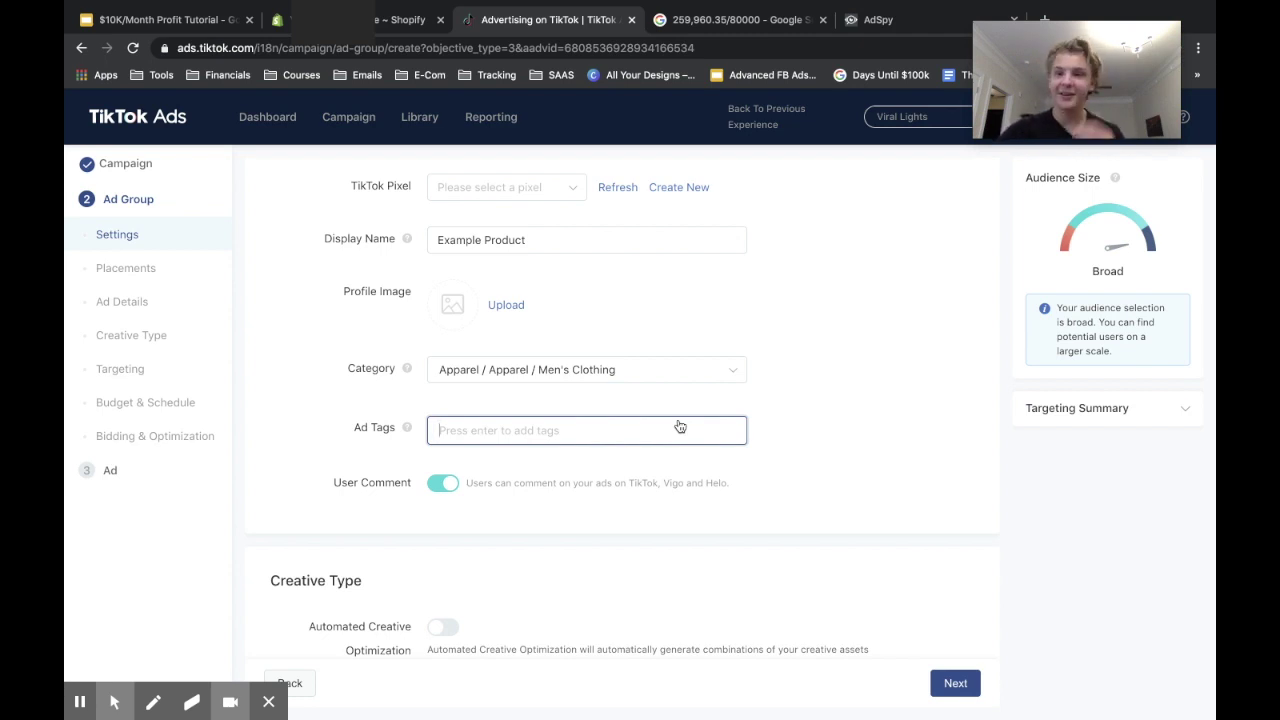
type("calvin k")
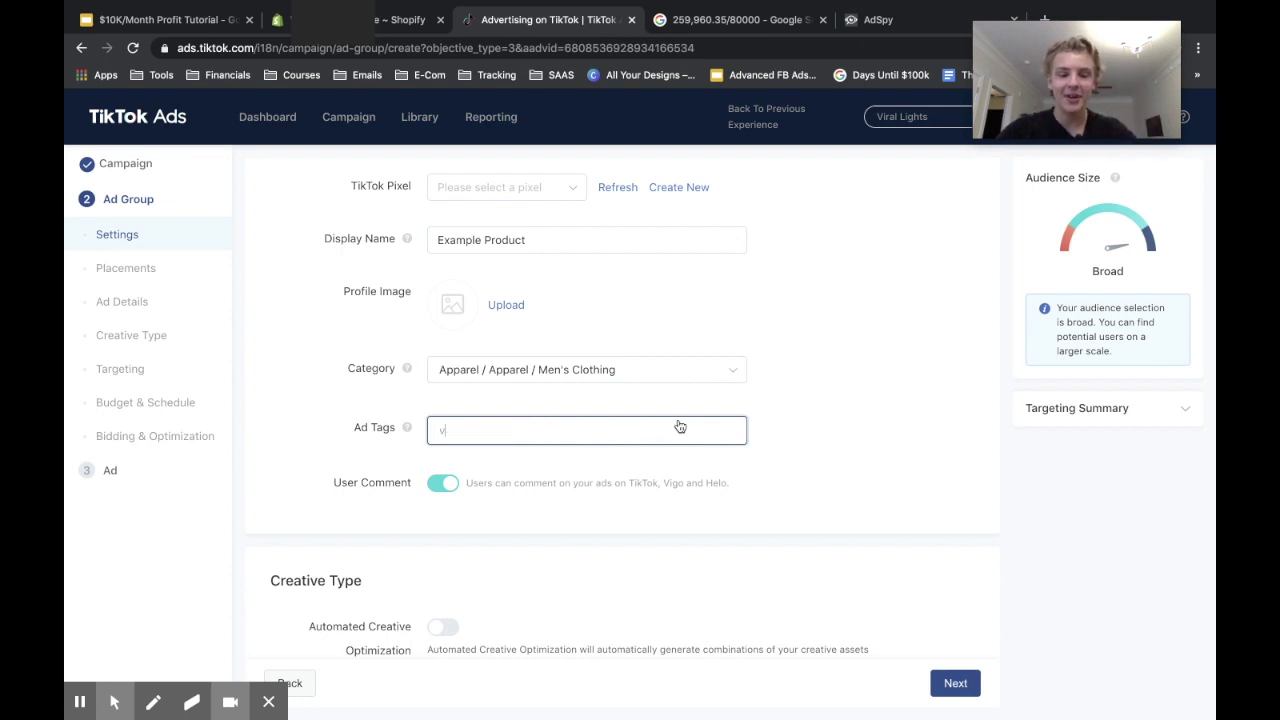
type("lein, f")
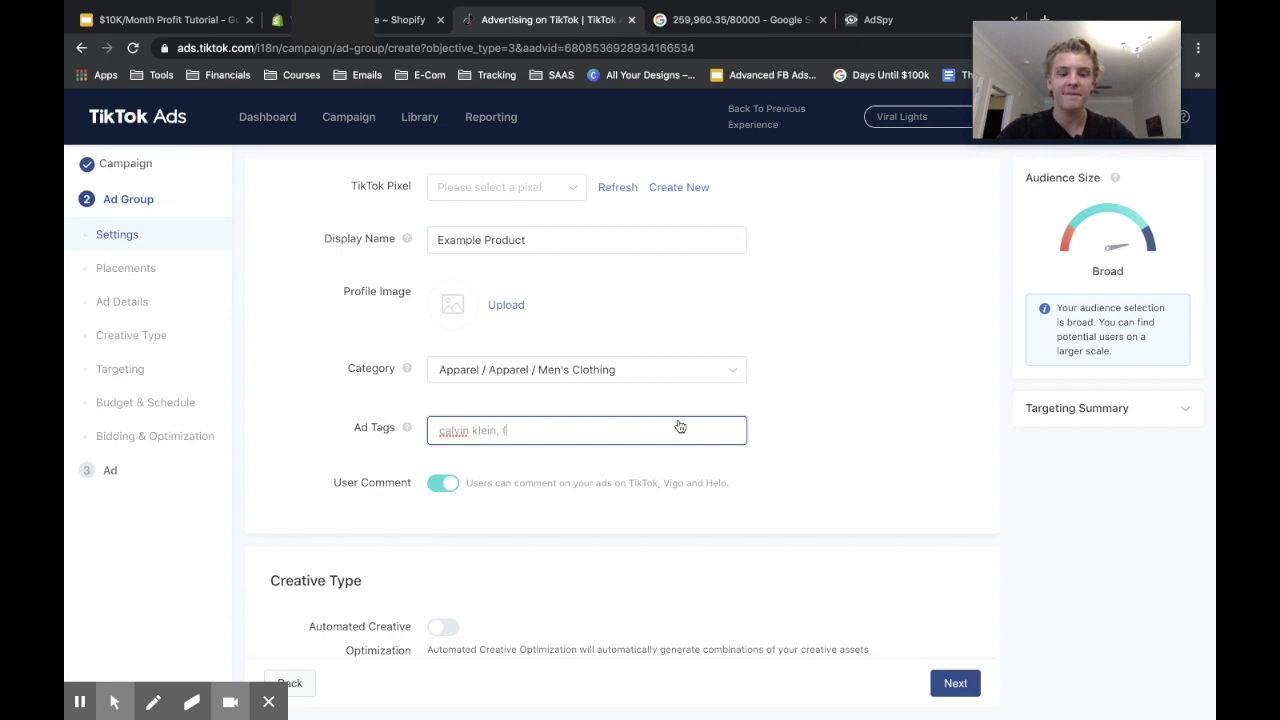
type("ashion, t shirt,")
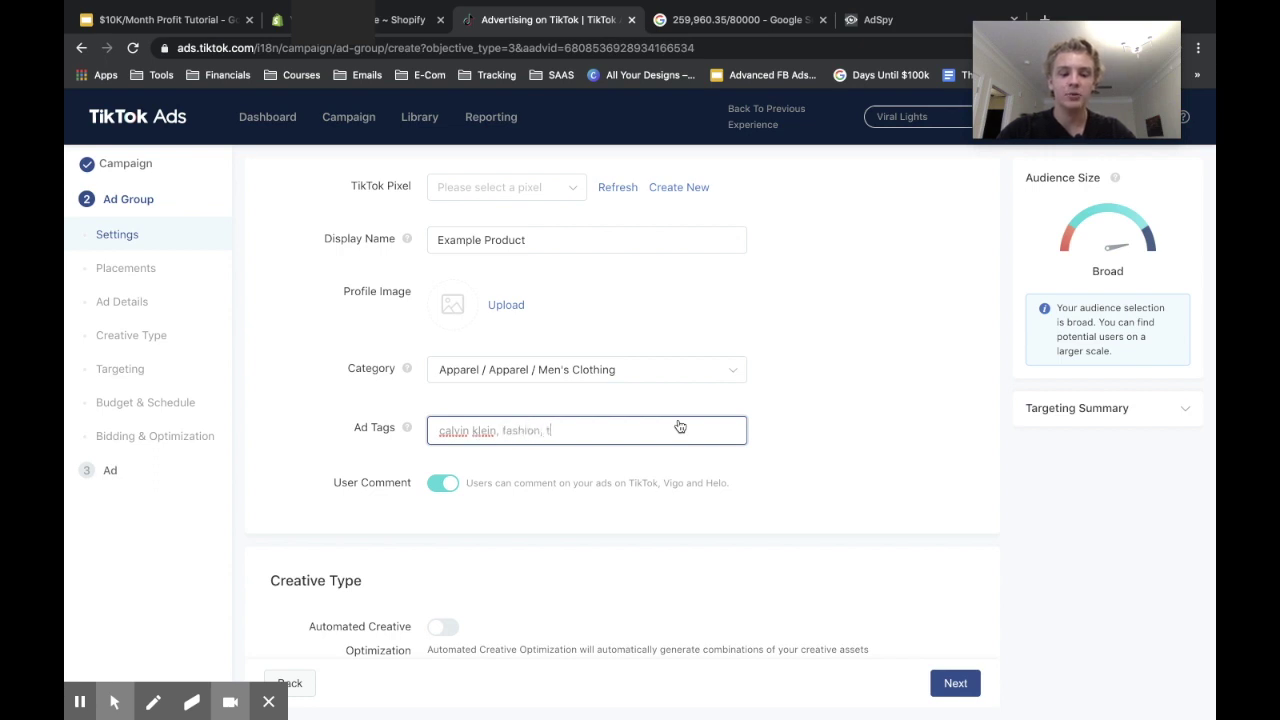
left_click(831, 442)
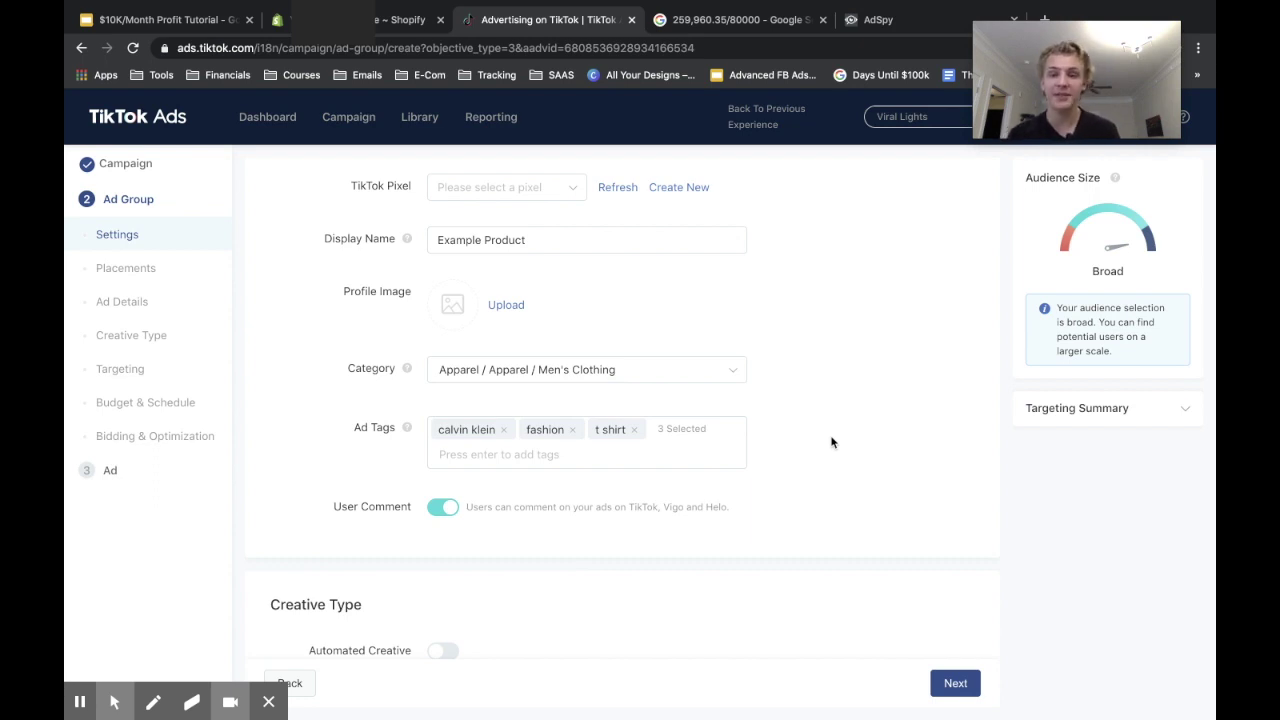
Step: Extend the ad tags with "shopping mall", "tiktok", "cool" and "shopping"
left_click(634, 457)
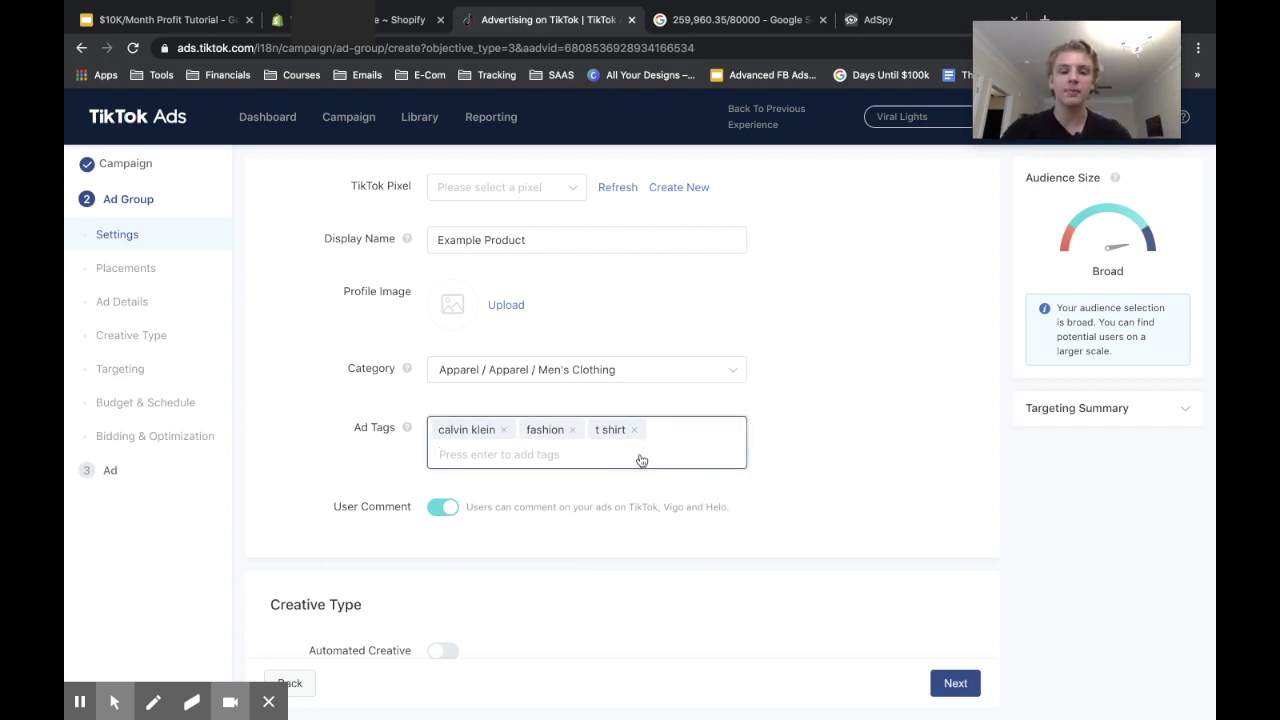
type("shop")
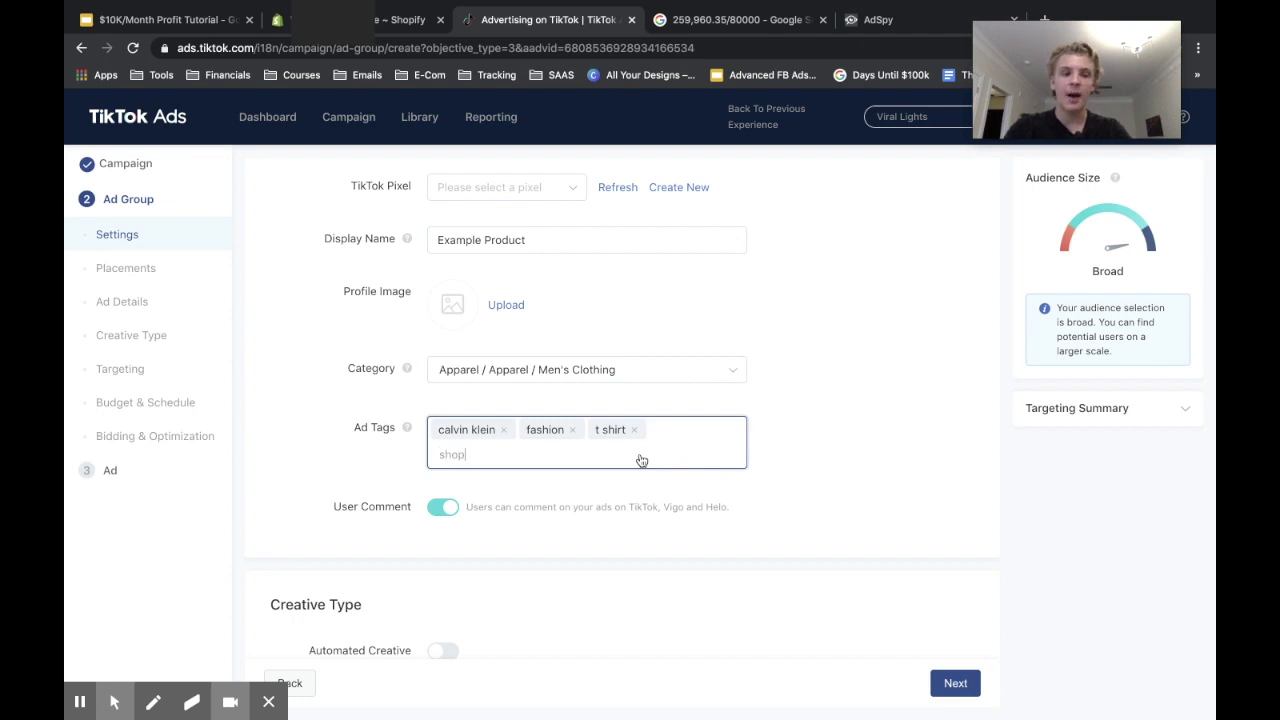
type("ping mall,")
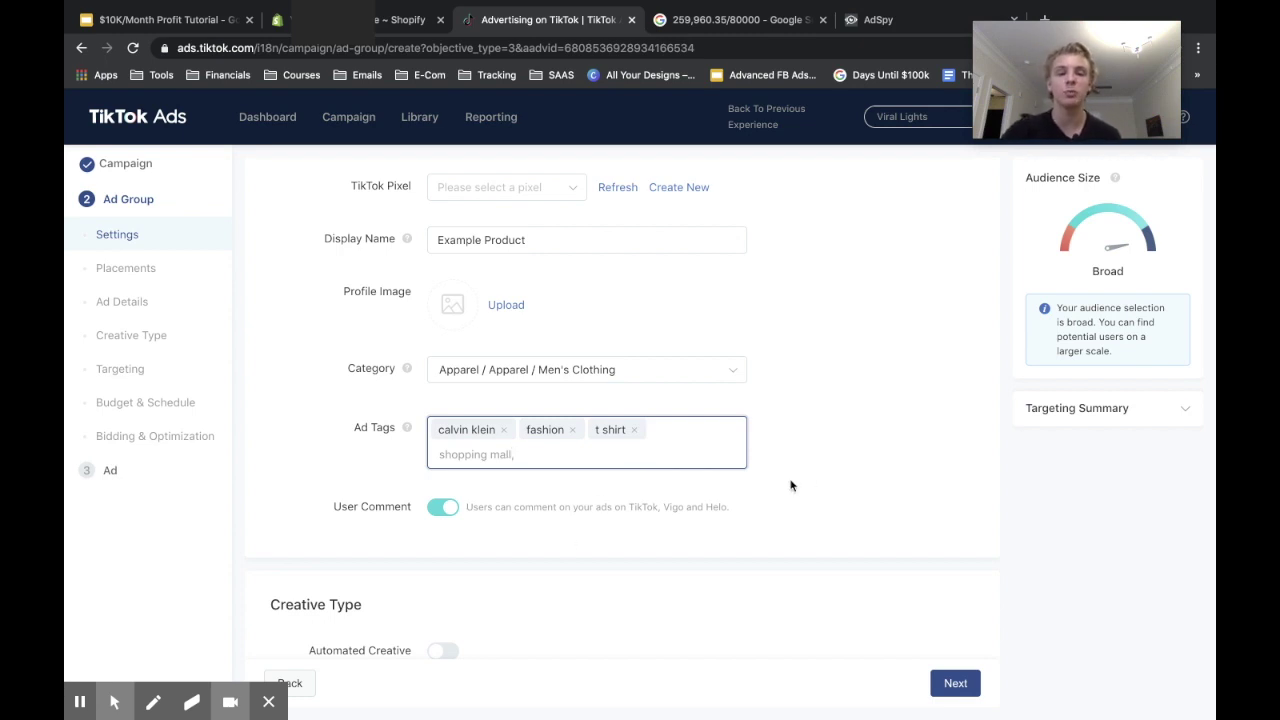
left_click(829, 486)
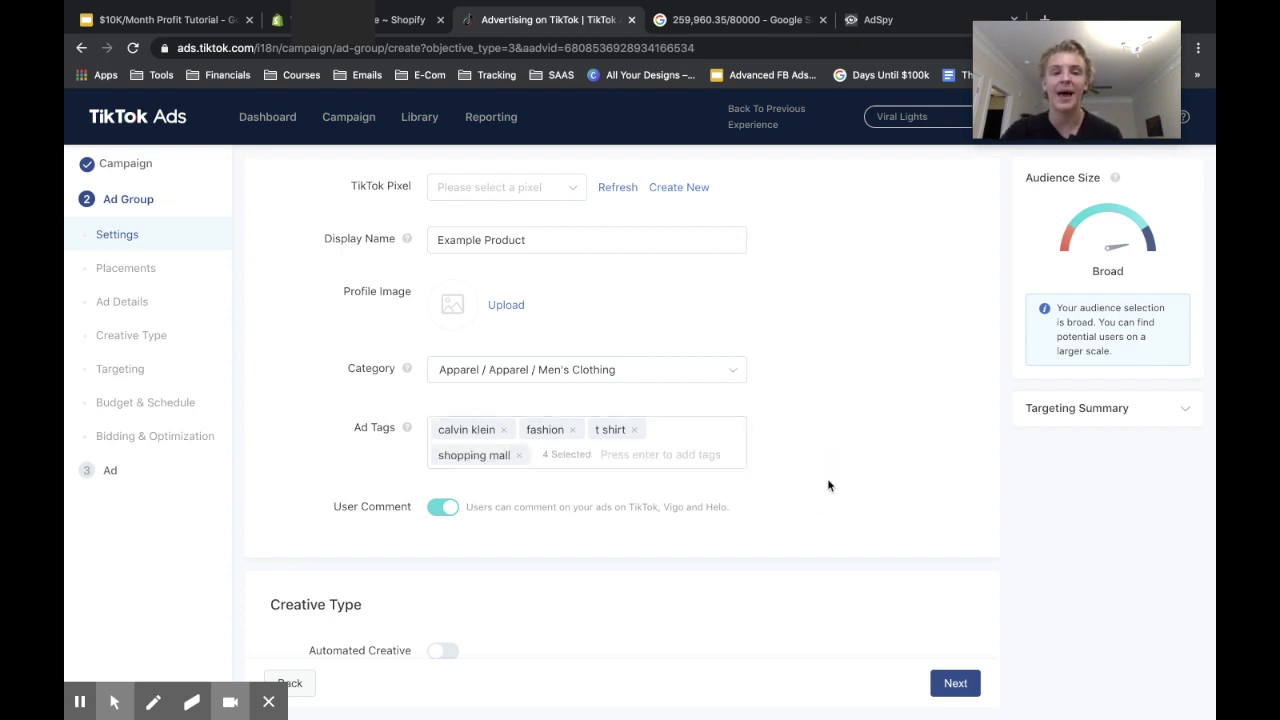
left_click(720, 465)
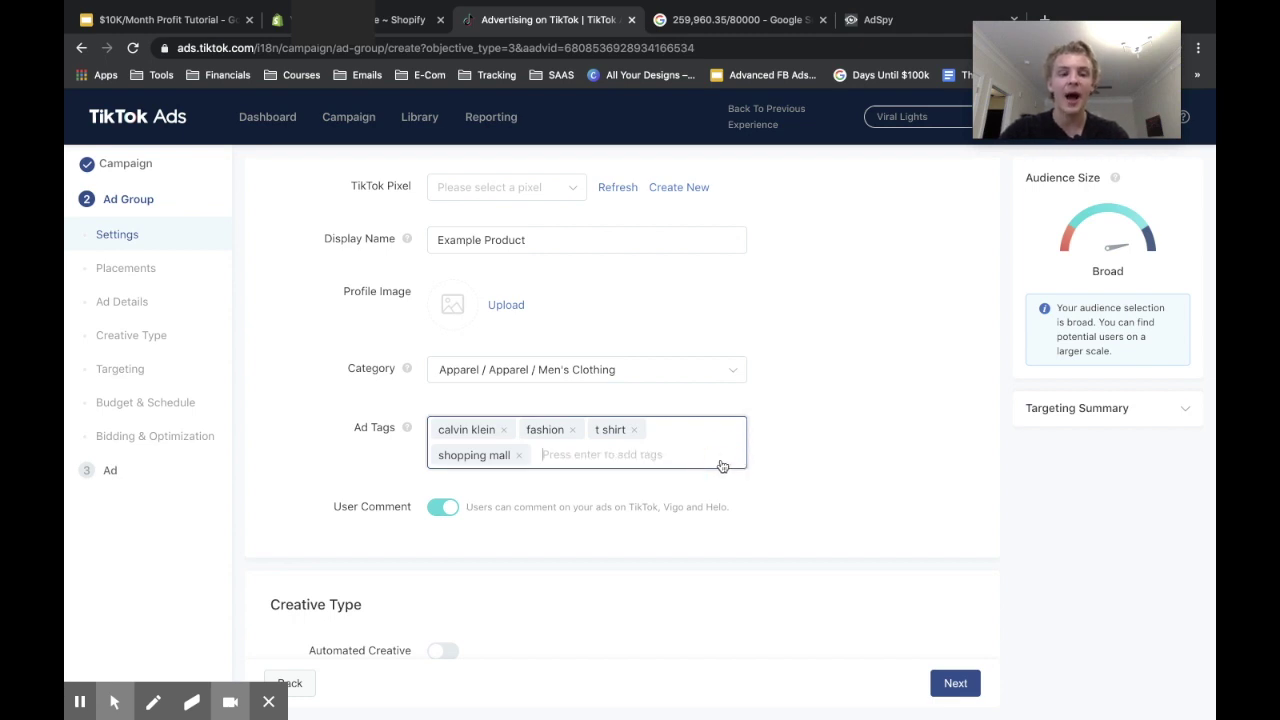
type("tiktok, ")
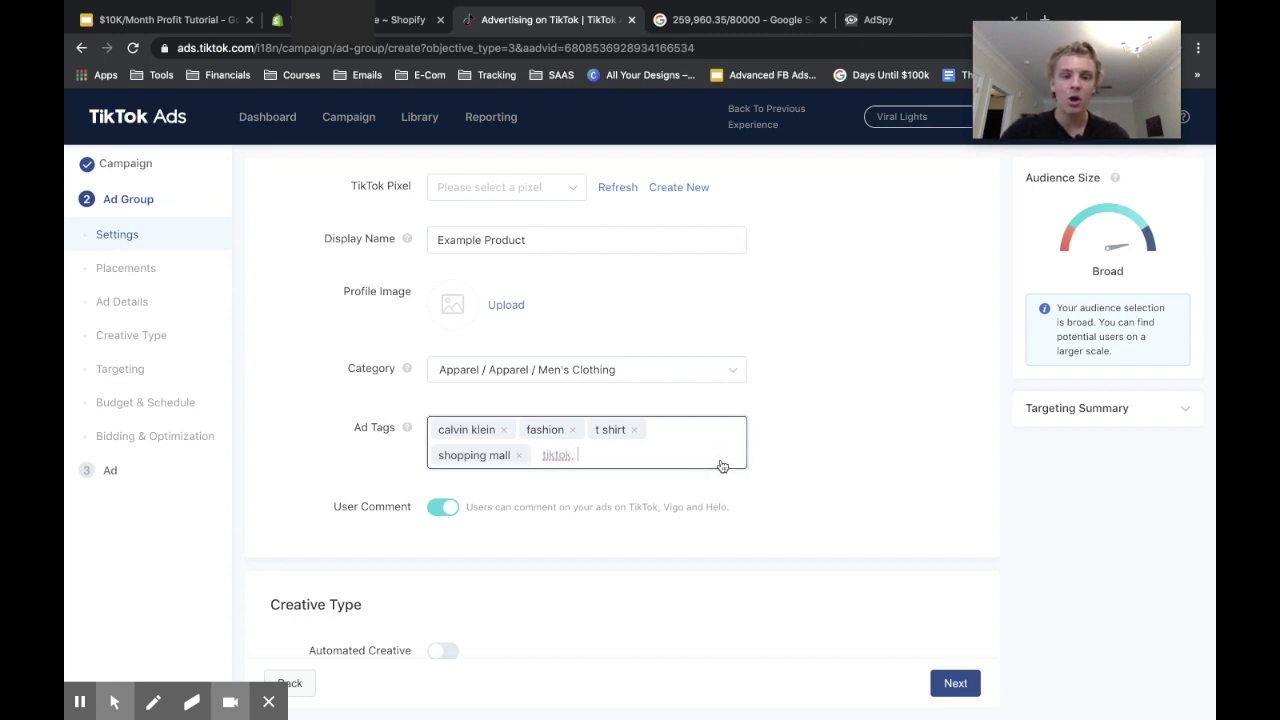
type("cool, shopping,")
left_click(856, 427)
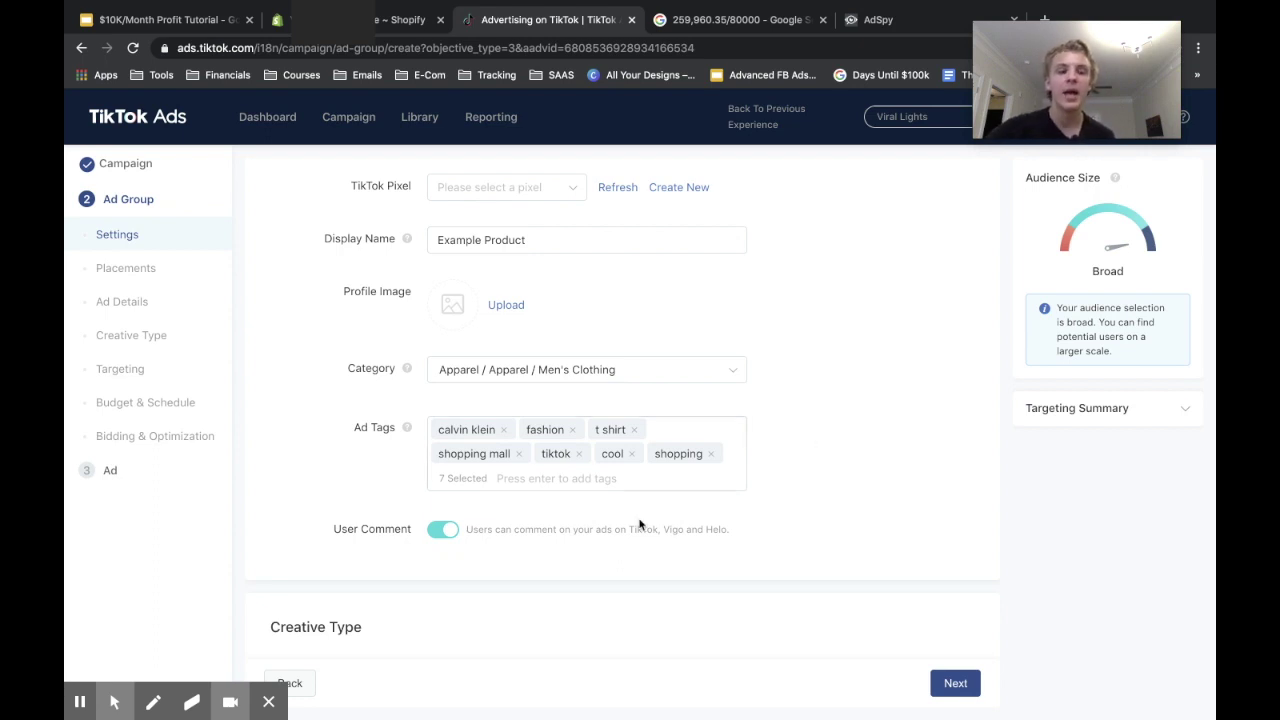
Step: Turn on Automated Creative Optimization for the ad group
scroll(450, 529, "down", 1)
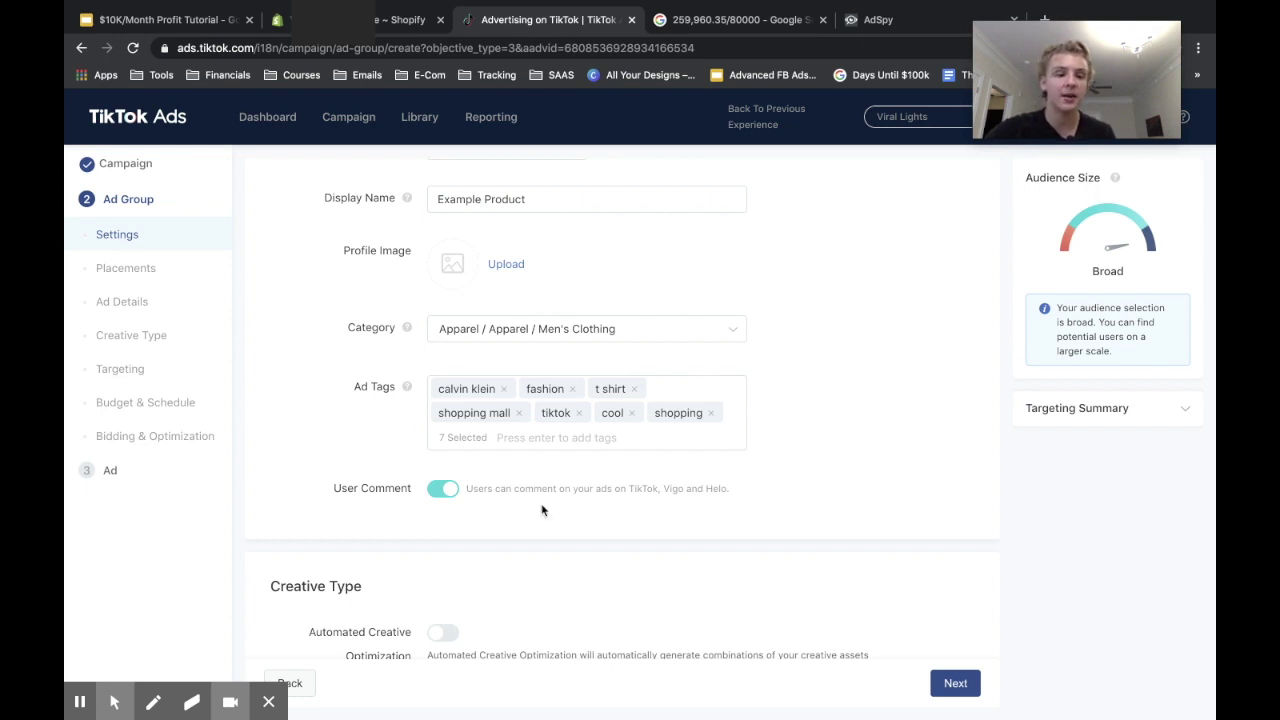
scroll(540, 505, "down", 5)
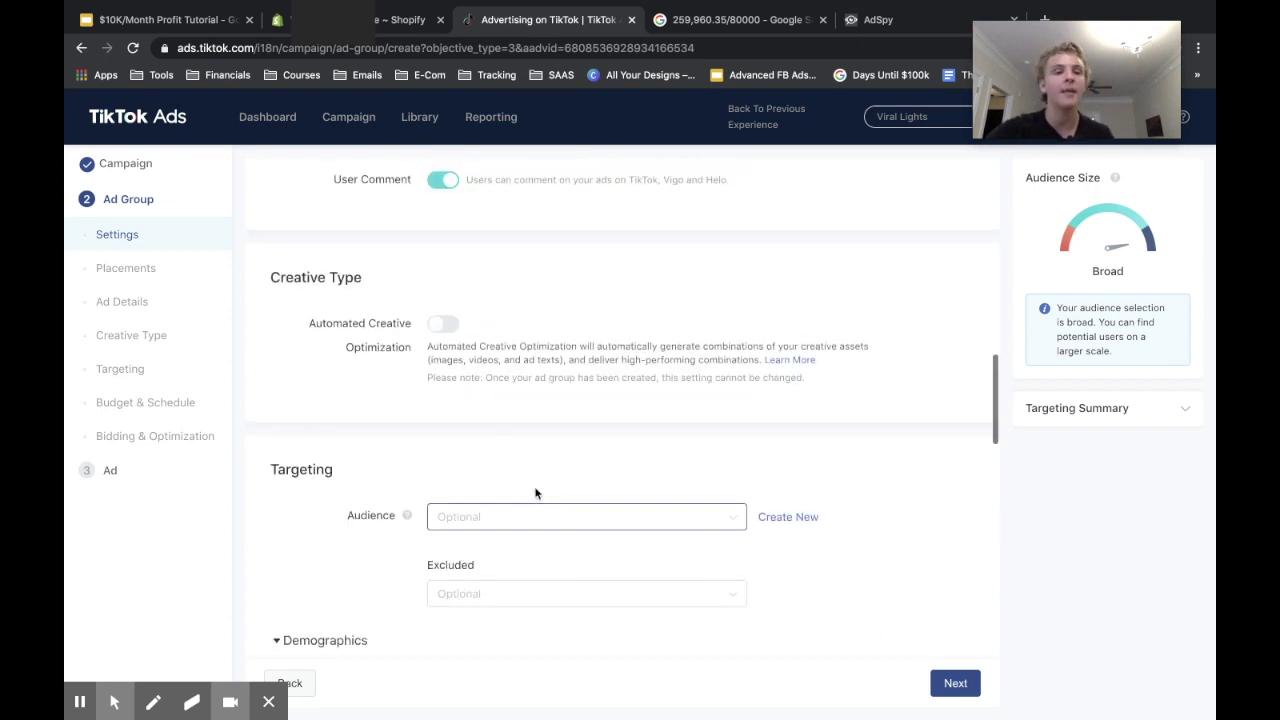
left_click(438, 326)
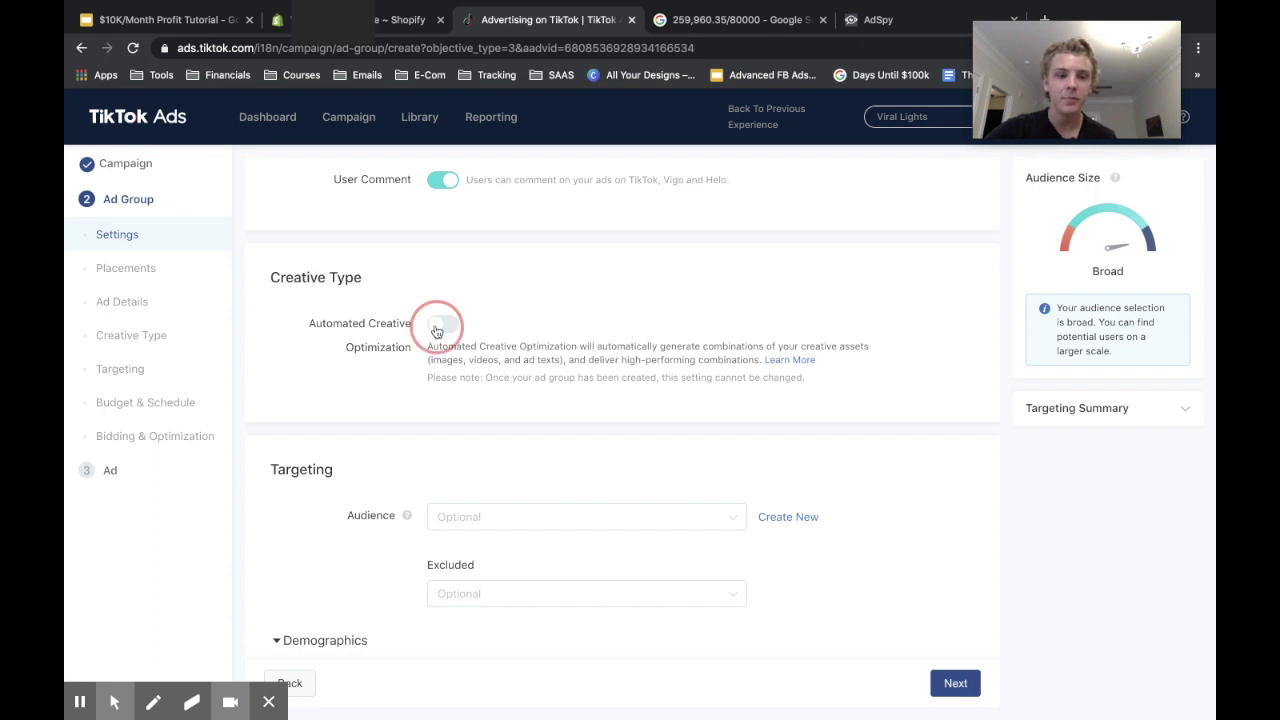
Step: Add Australia, Canada and the United Kingdom to the ad group's target locations alongside the United States
scroll(548, 504, "down", 2)
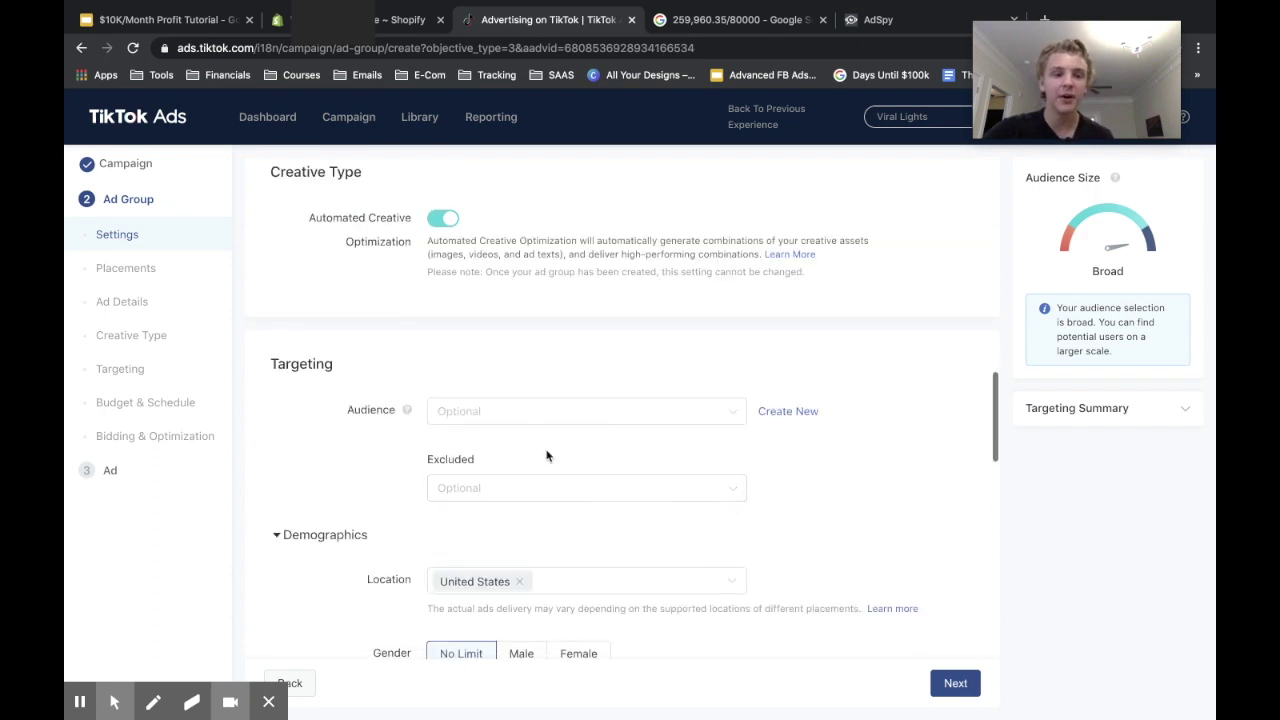
scroll(637, 563, "down", 2)
left_click(612, 409)
left_click(455, 484)
scroll(523, 591, "down", 3)
scroll(523, 593, "up", 3)
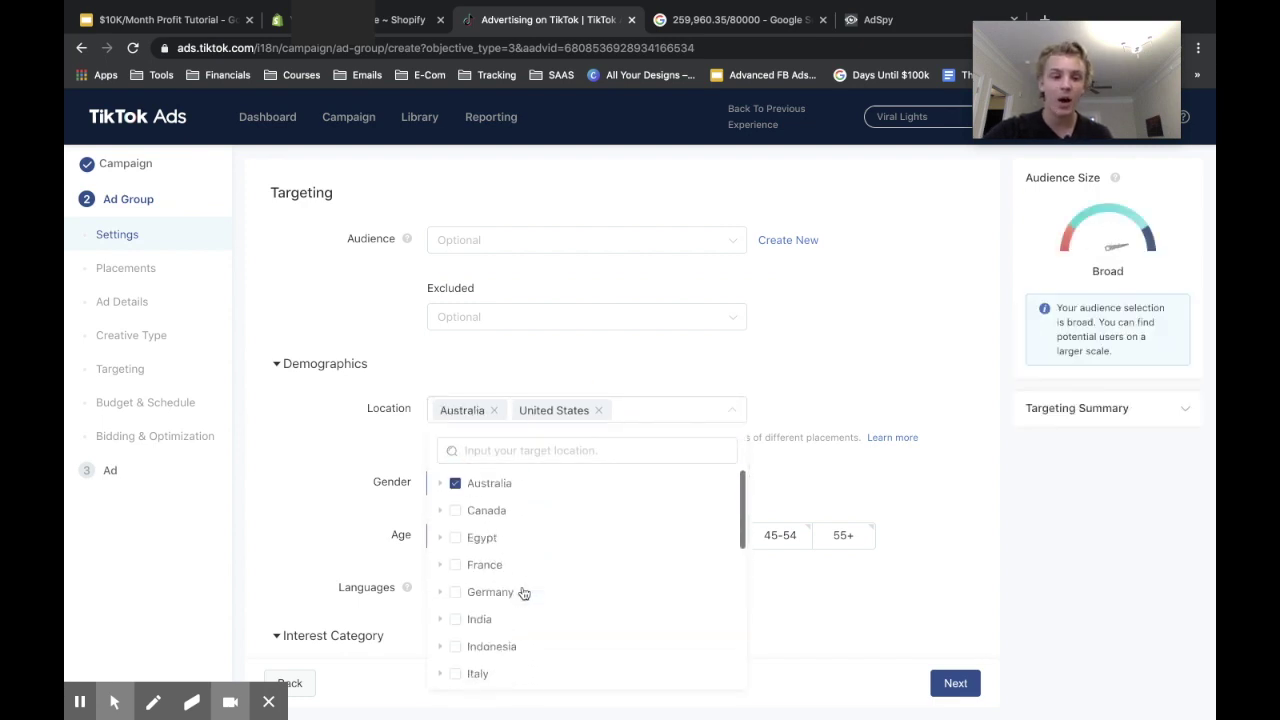
left_click(486, 510)
scroll(495, 590, "down", 5)
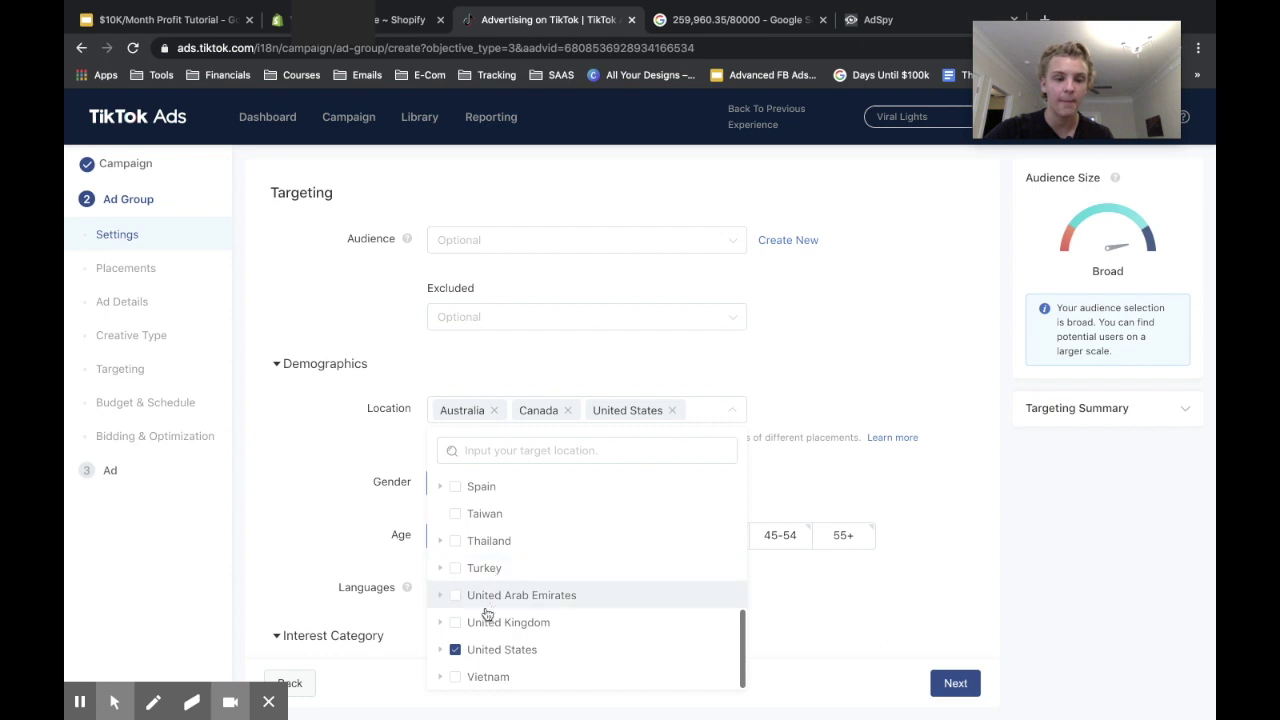
left_click(455, 622)
left_click(329, 491)
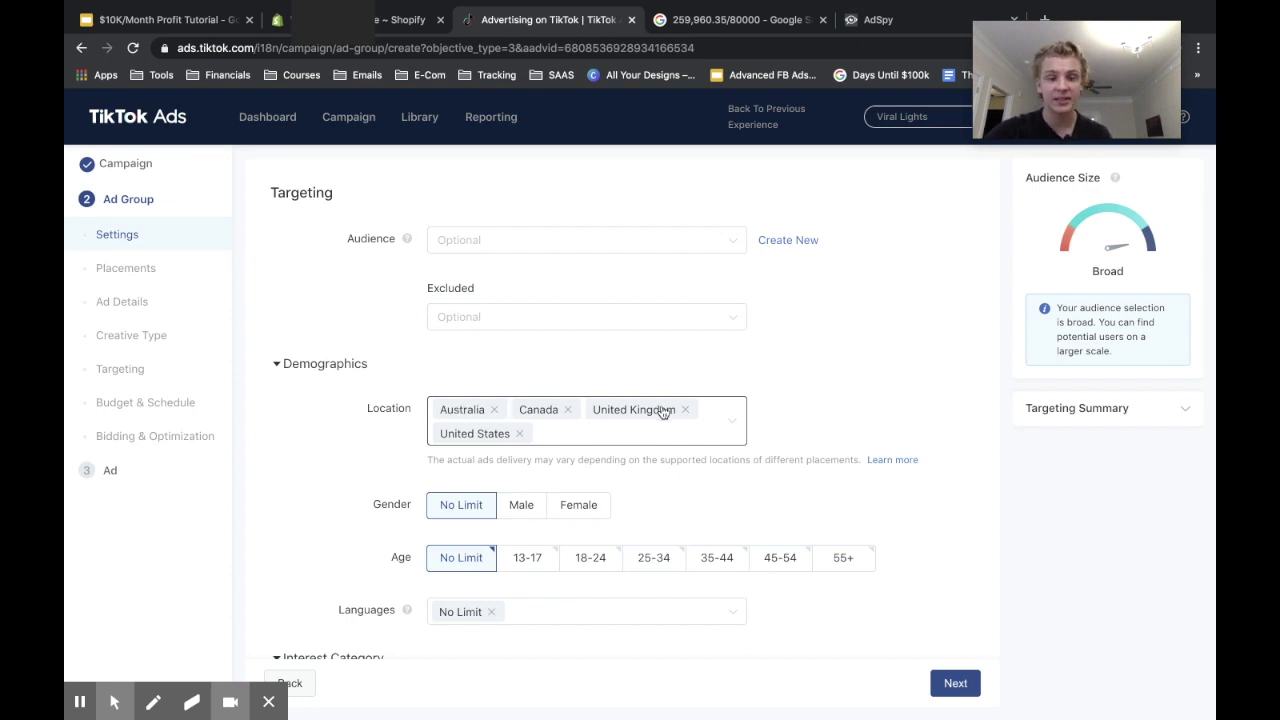
Step: Review the list of available target countries and the remaining gender, age, language and interest targeting settings
left_click(697, 440)
scroll(556, 565, "down", 5)
scroll(556, 565, "up", 5)
left_click(911, 345)
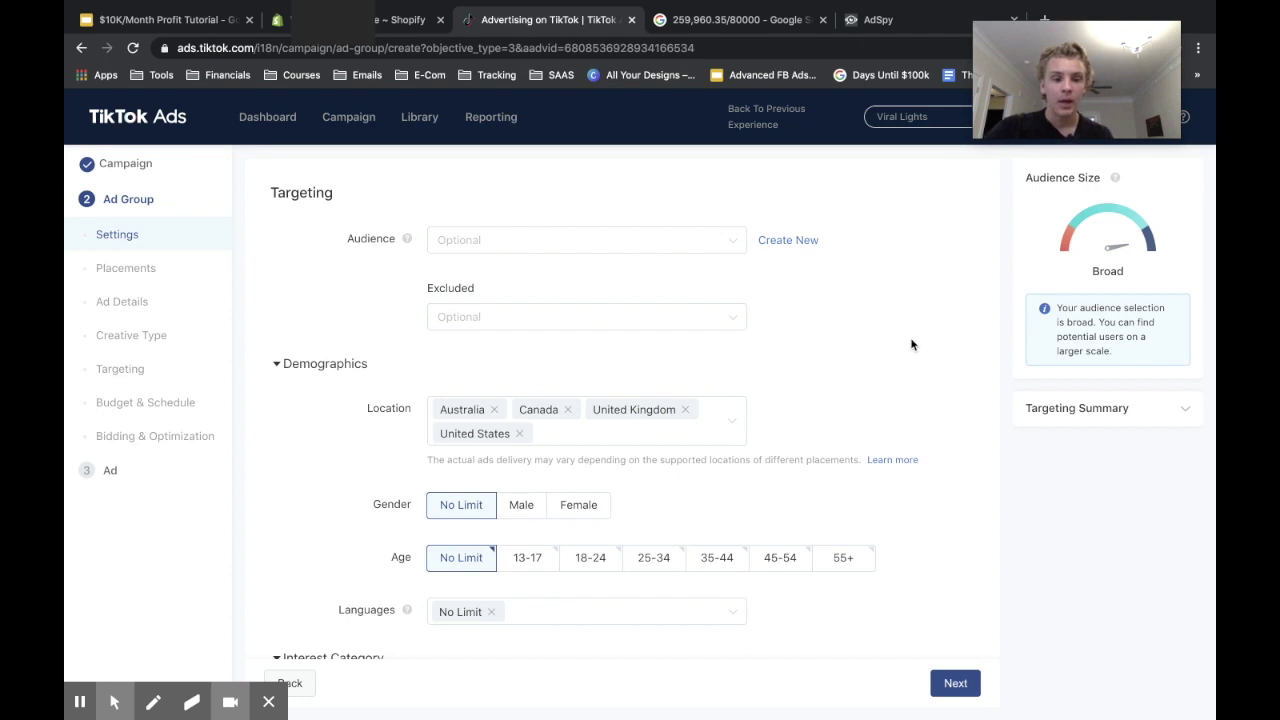
scroll(911, 345, "down", 2)
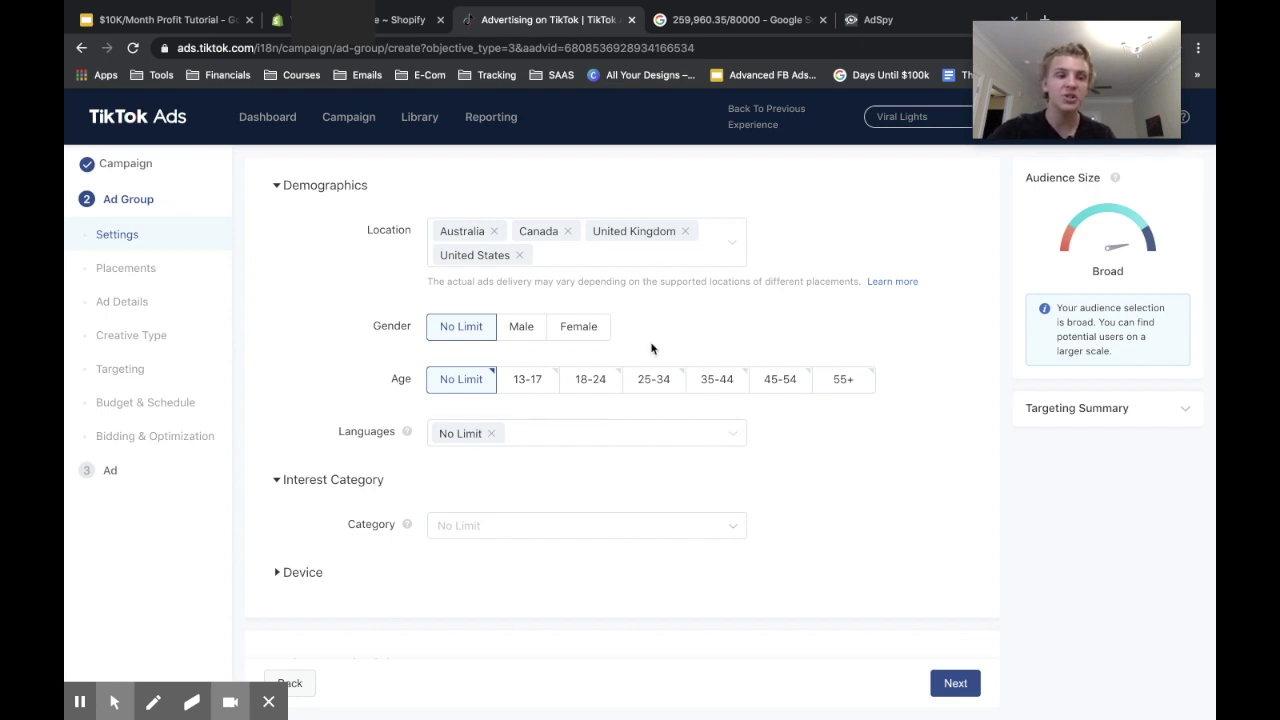
scroll(653, 588, "down", 3)
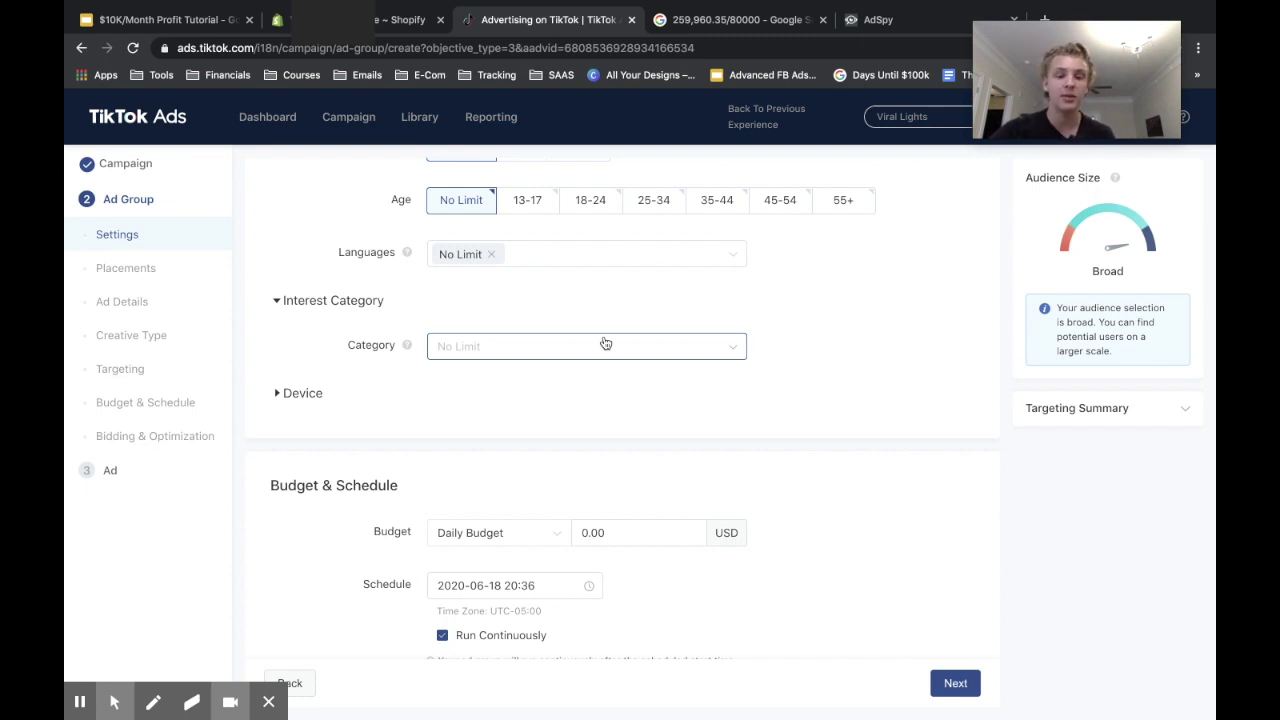
Step: Set the ad group's daily budget to 25.00 USD
left_click(584, 533)
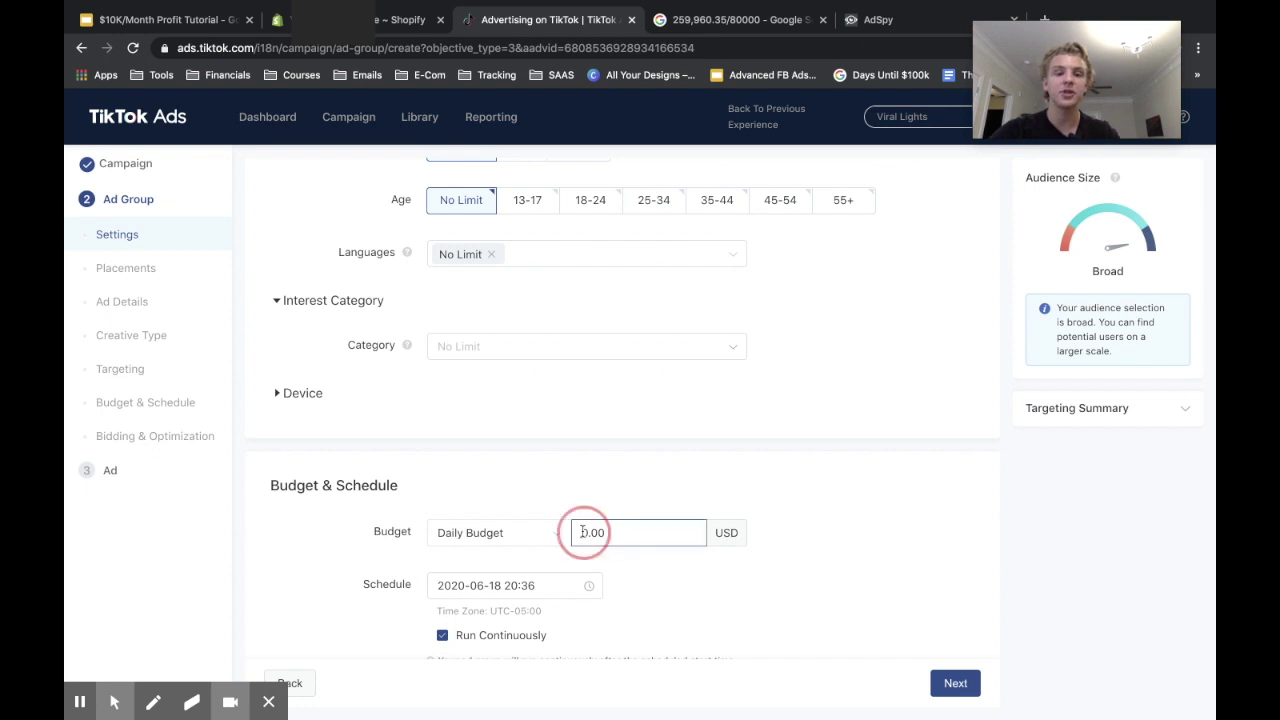
type("25.00")
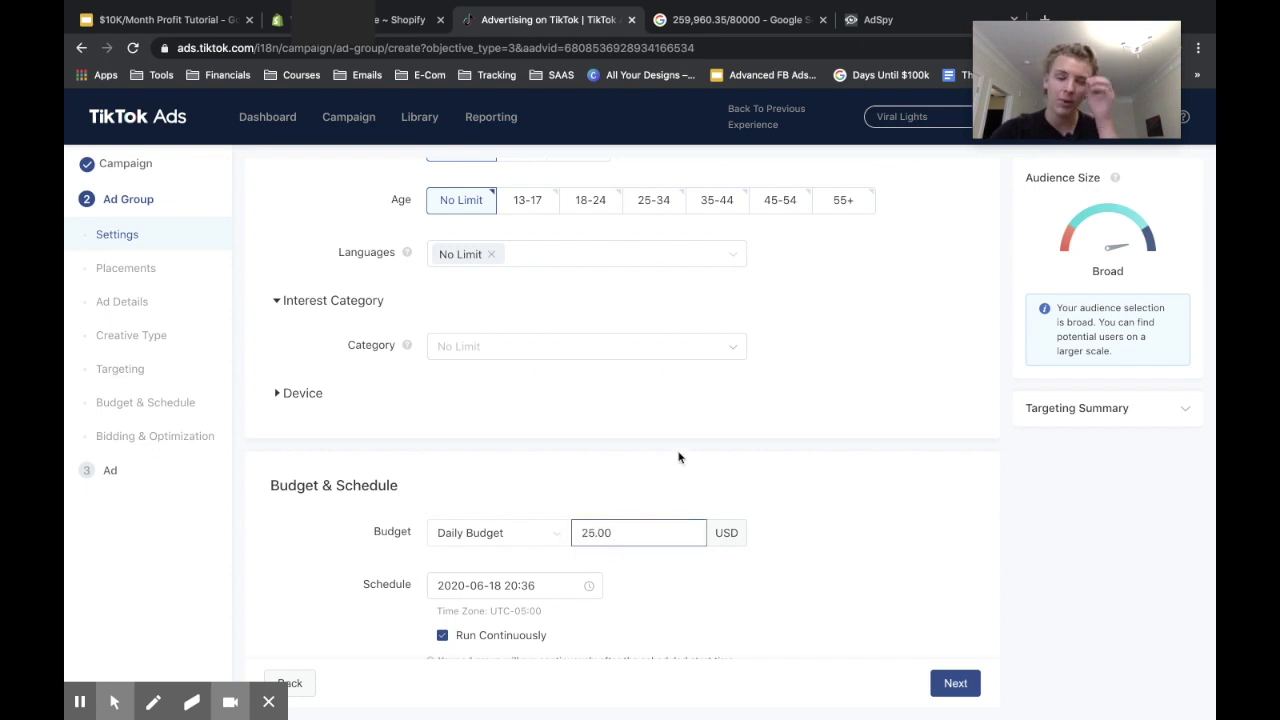
left_click(678, 457)
Step: Set the ad group's conversion bid to 15 USD under Bidding & Optimization
scroll(677, 455, "down", 2)
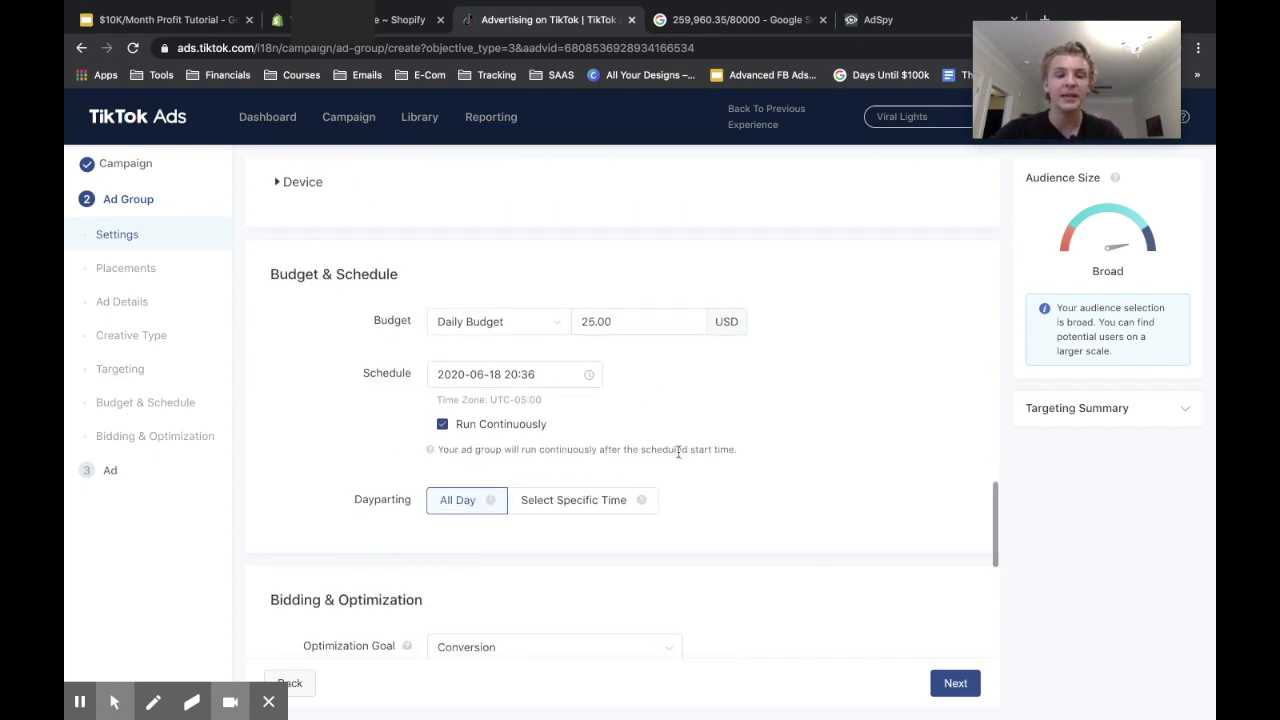
scroll(670, 484, "down", 1)
scroll(637, 549, "down", 2)
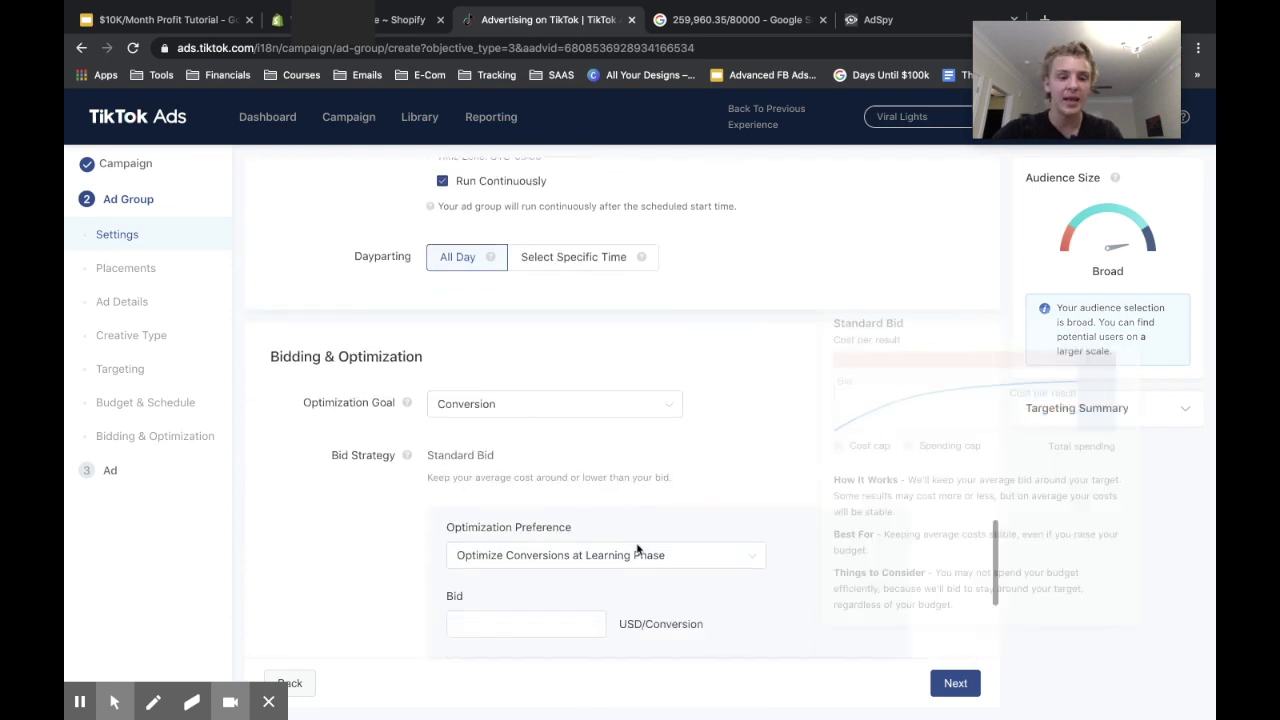
scroll(646, 303, "down", 1)
left_click(564, 470)
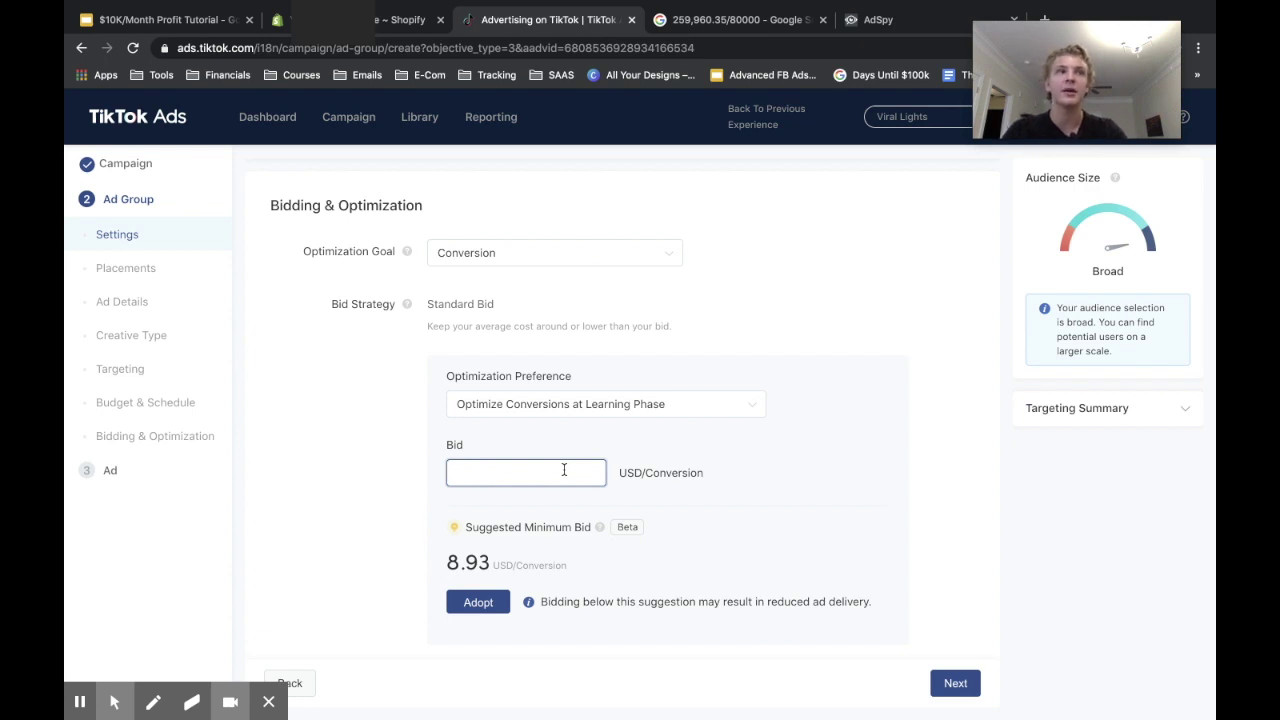
type("15")
left_click(818, 437)
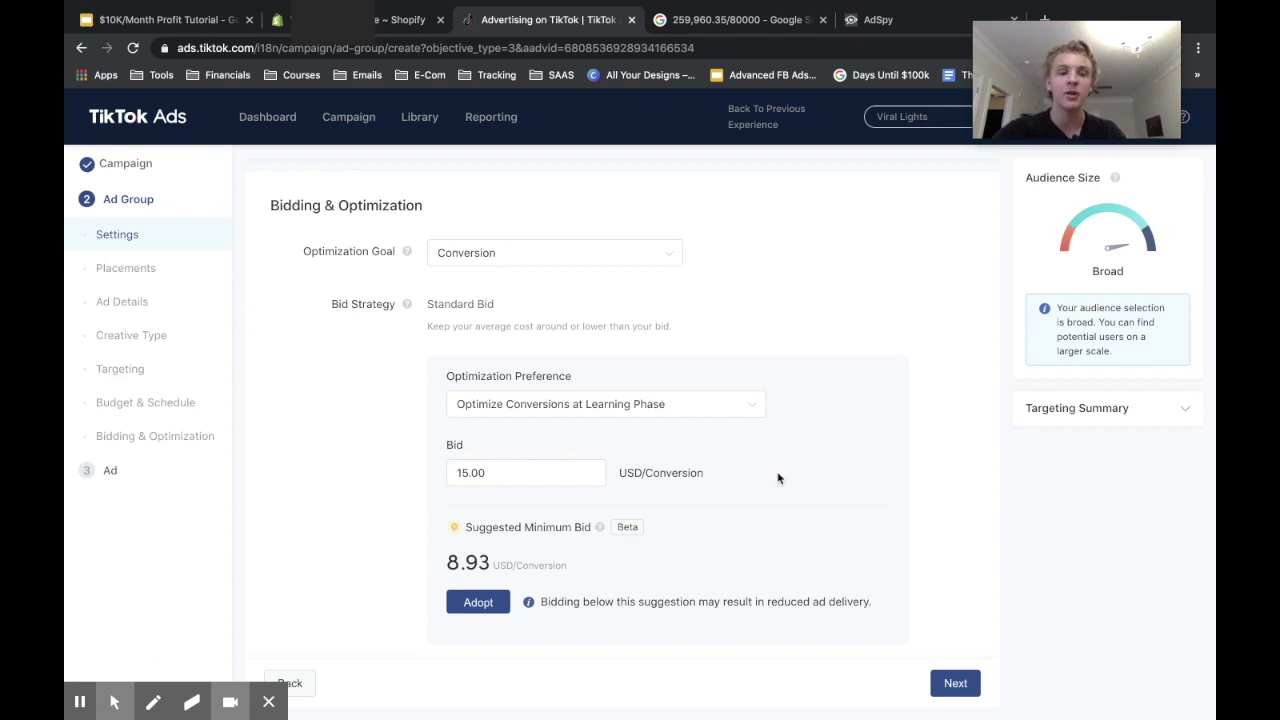
left_click(450, 472)
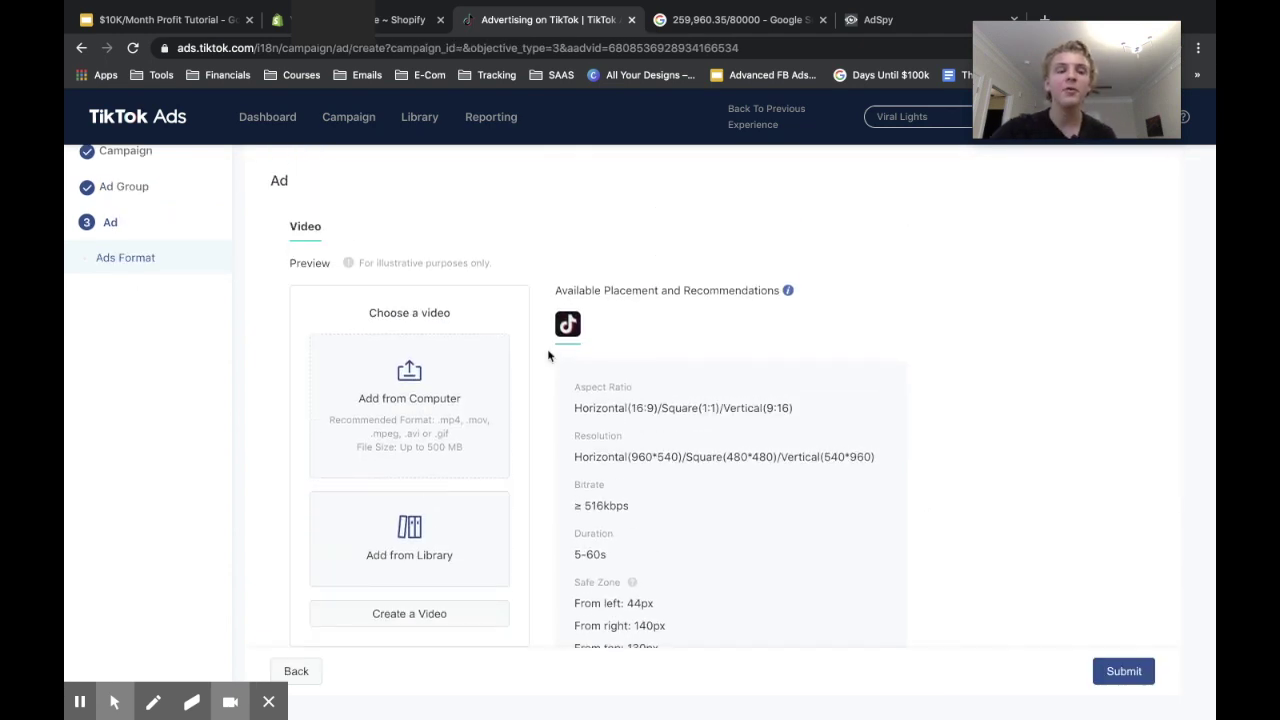
Step: Enter "Calvin T-Shirt - Now 50% OFF! Shop Now!" as the ad's text
scroll(548, 355, "down", 4)
scroll(555, 383, "down", 2)
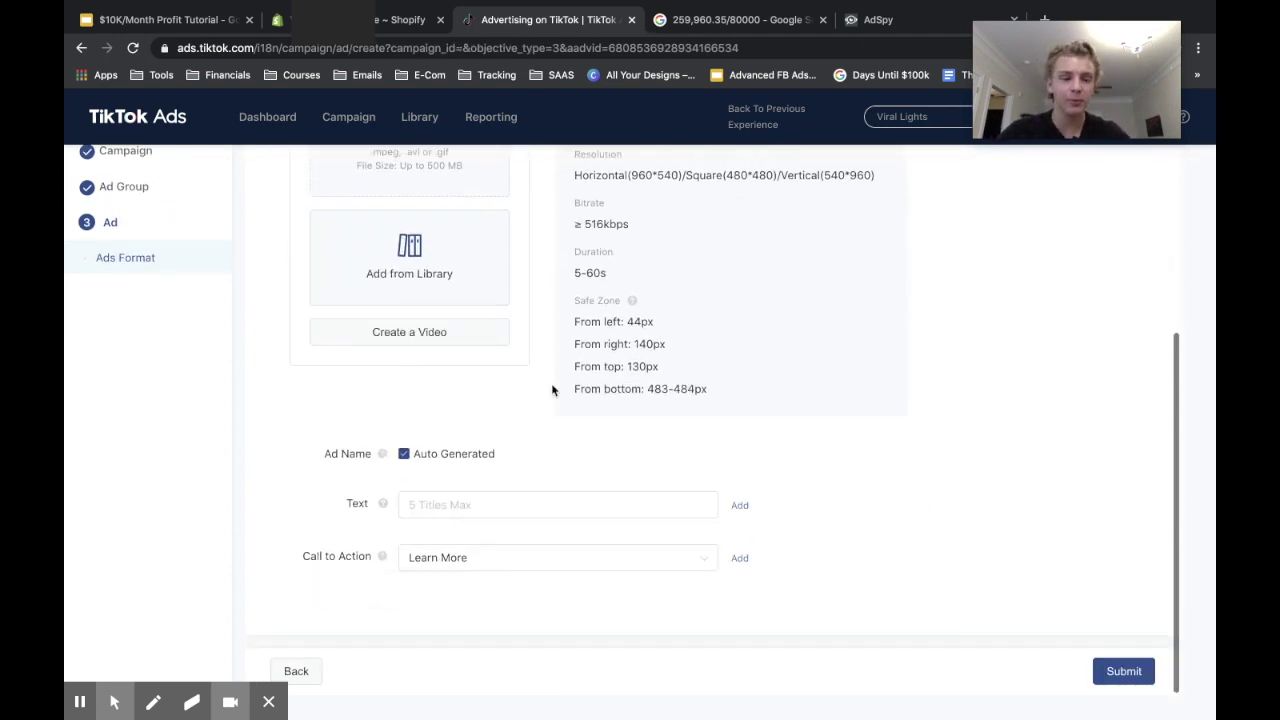
left_click(558, 504)
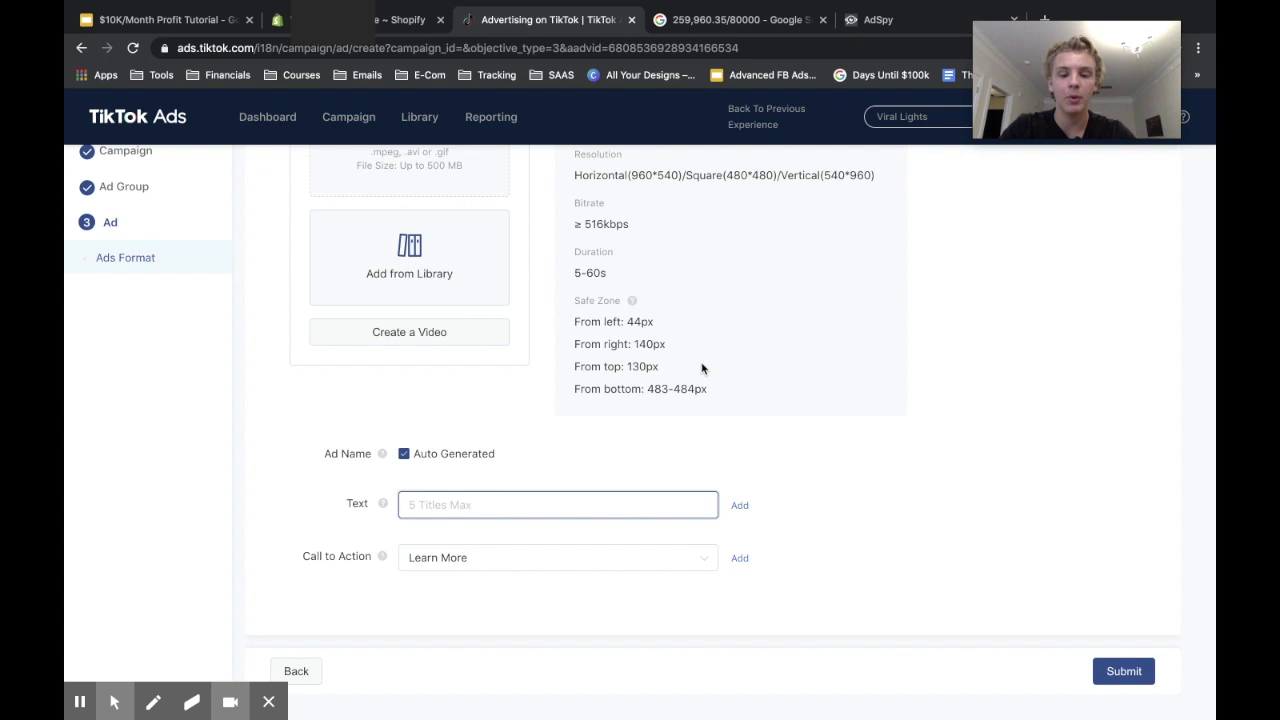
type("Calvin T-Shirt -")
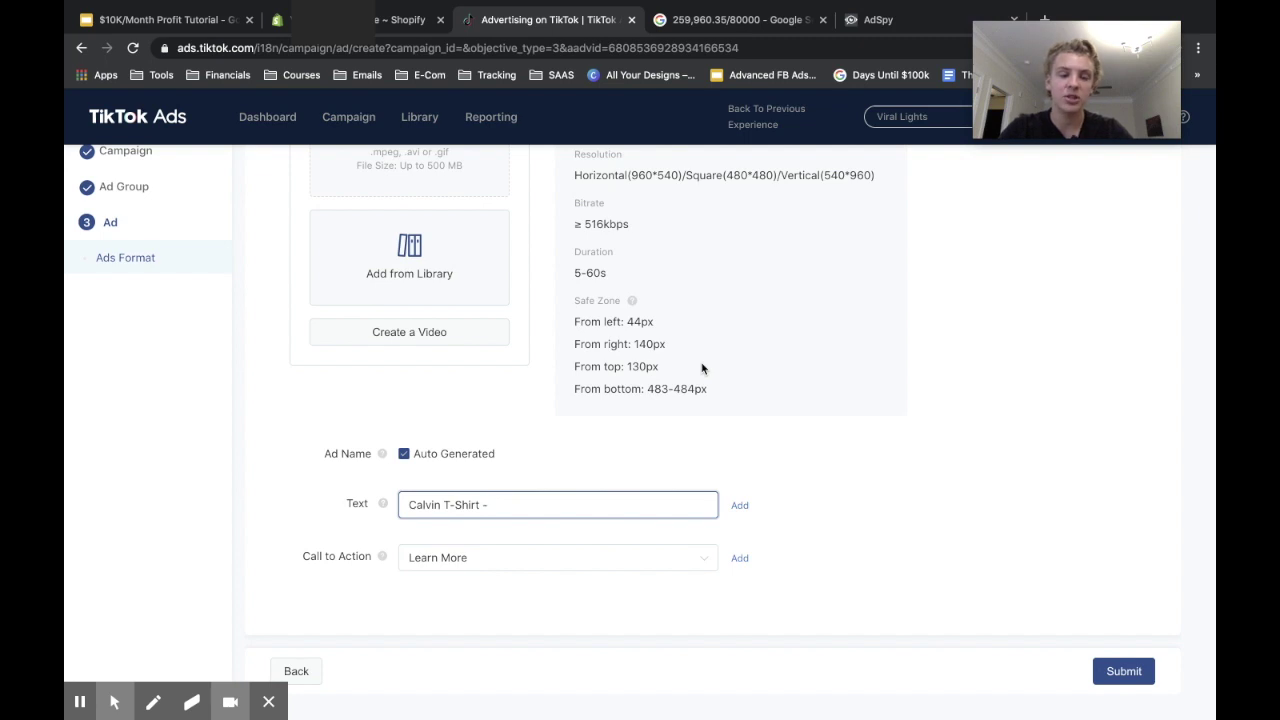
type(" Now 50% OFF!")
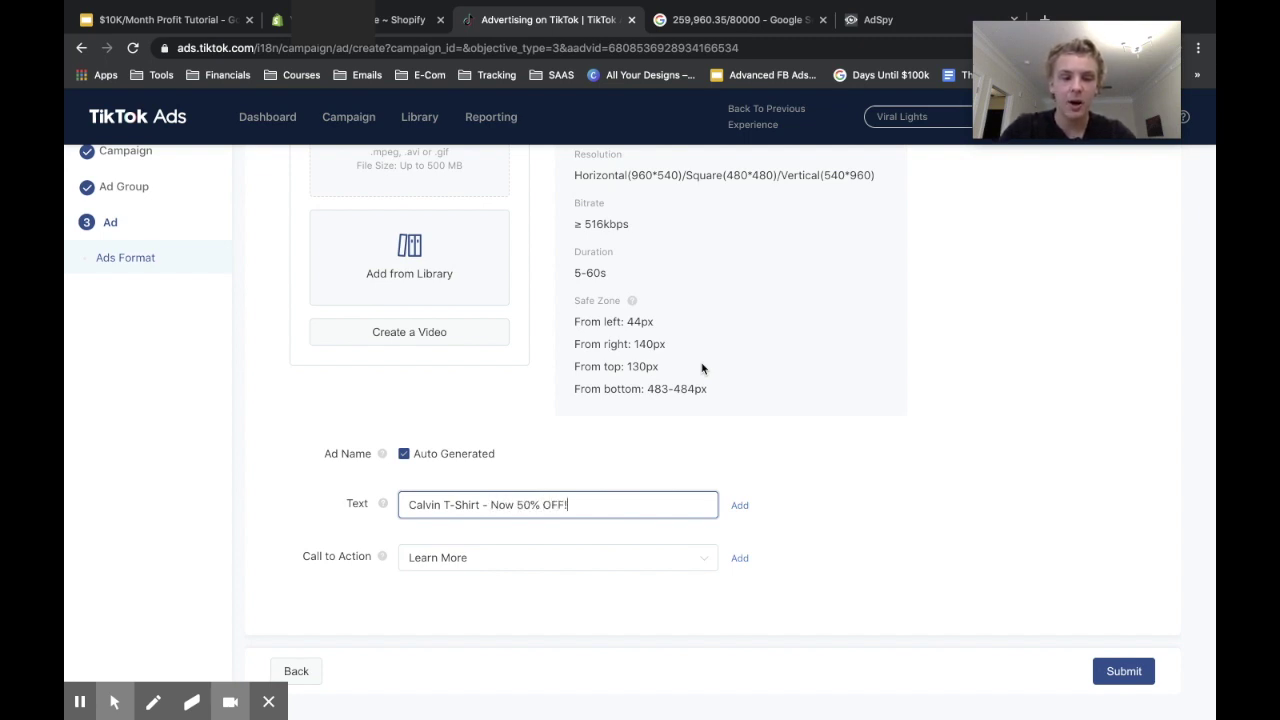
type(" Shop Now!")
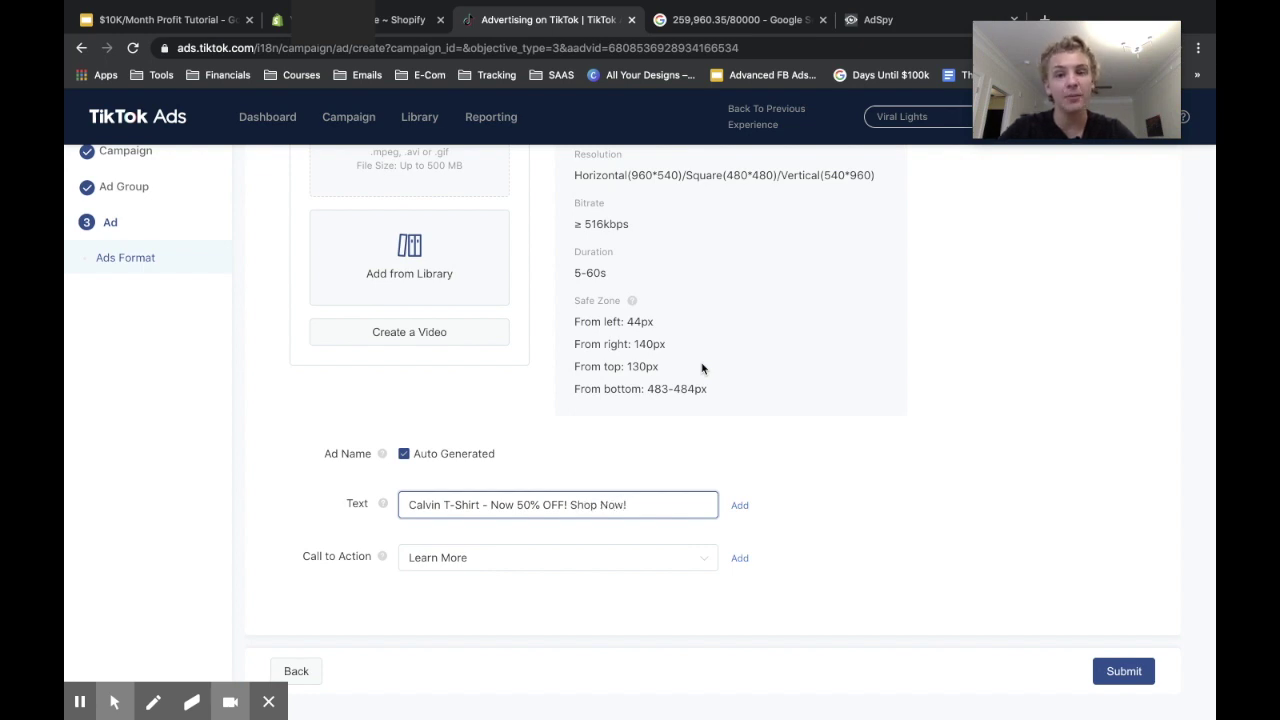
triple_click(1113, 172)
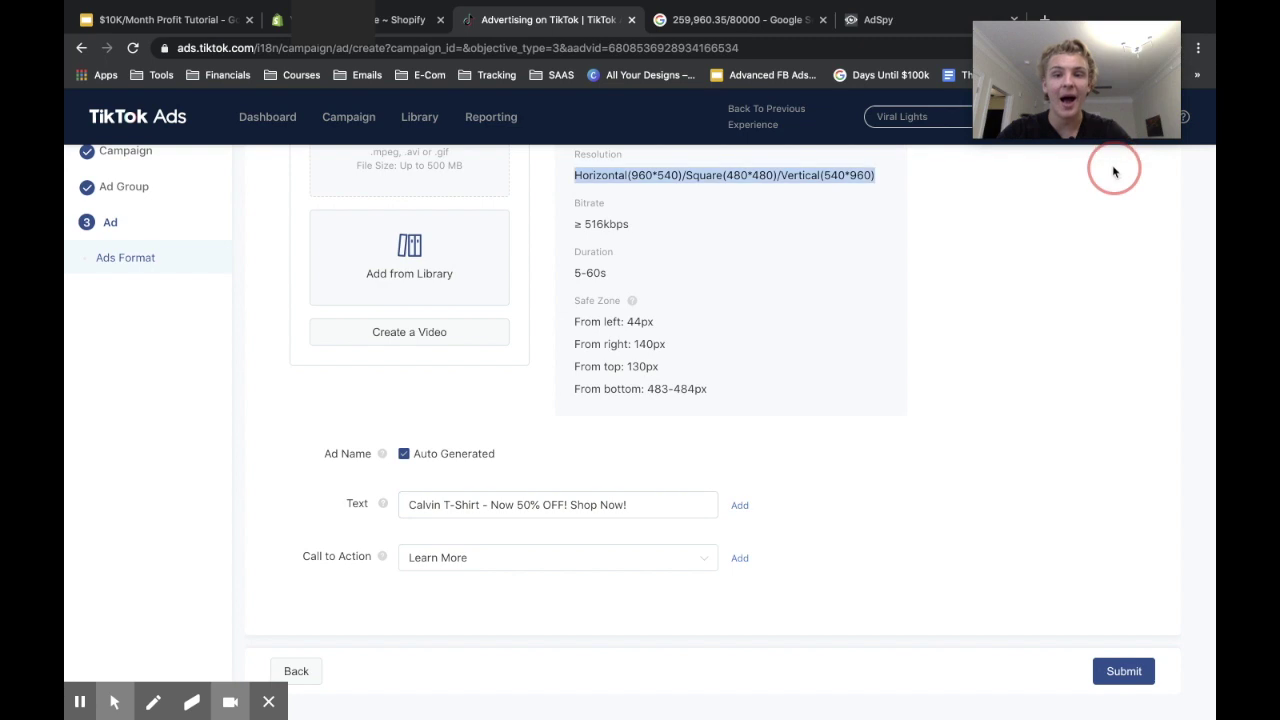
Step: Search Google for "copy and paste arrow" and open the coolsymbol.com page of arrow symbols
left_click(705, 20)
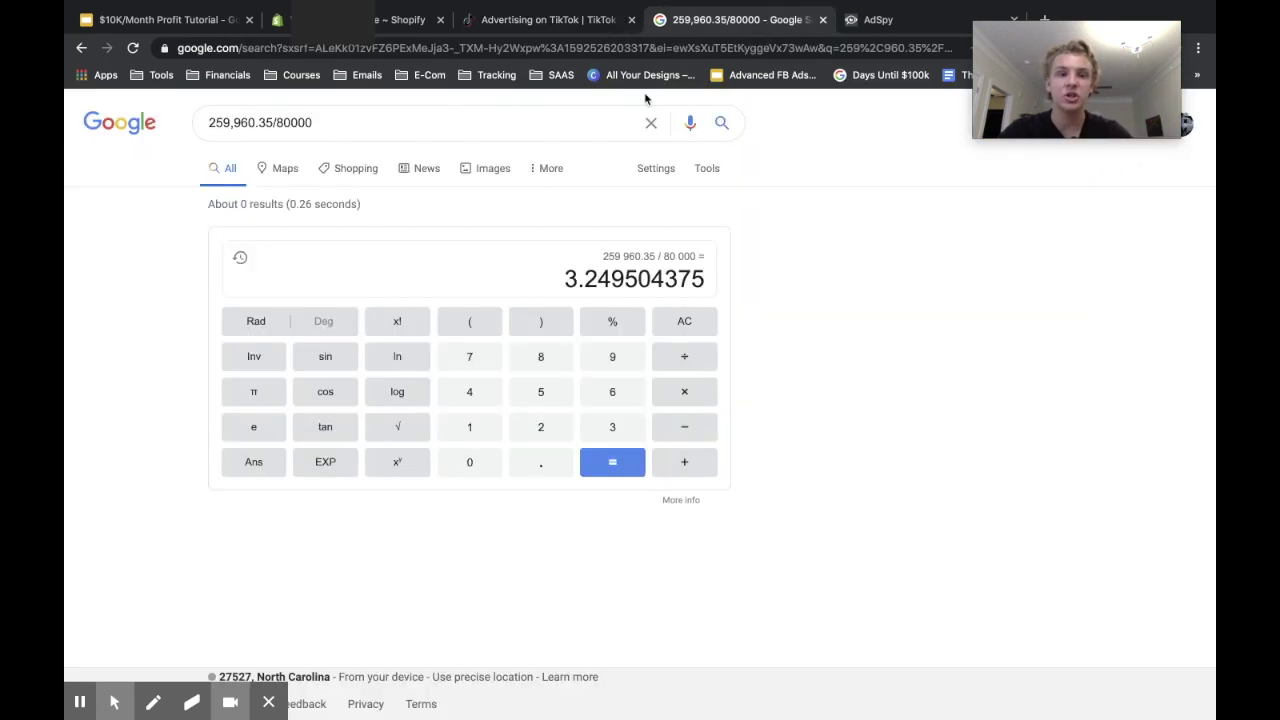
triple_click(500, 126)
type("copy and paste arrow")
key("Return")
left_click(372, 261)
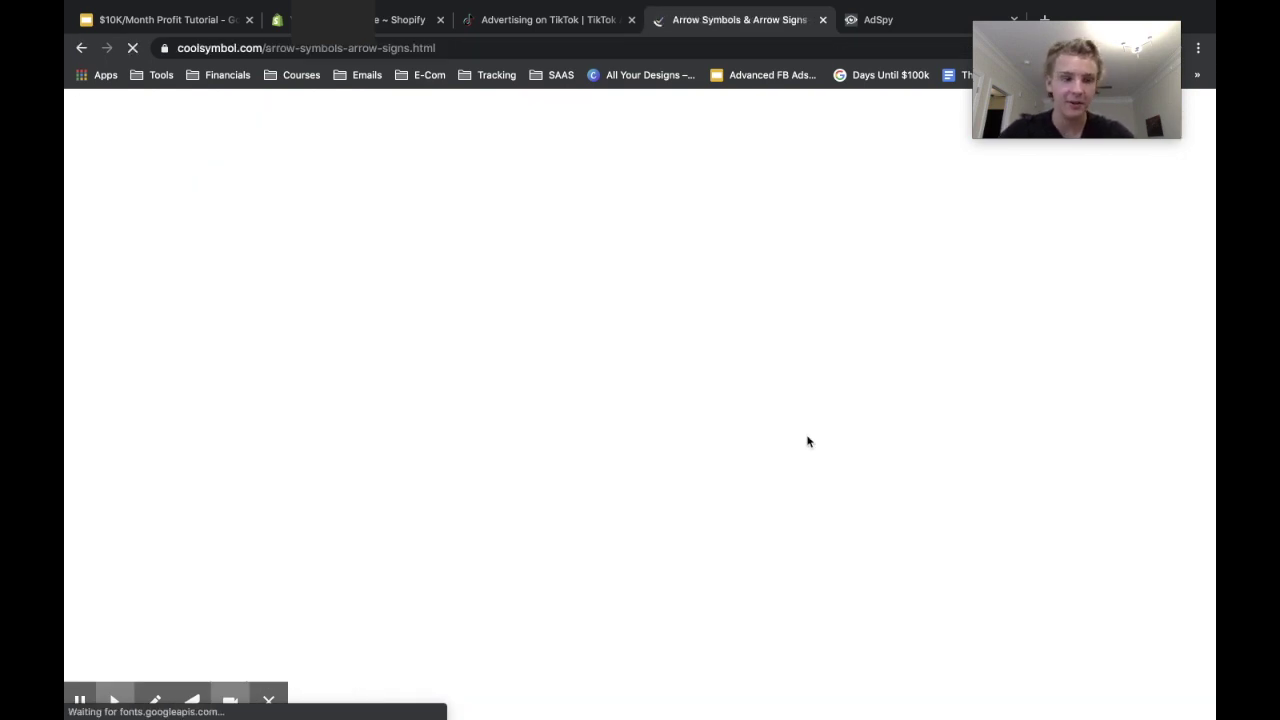
Step: Copy the hooked diagonal arrow pointing down-left from the arrow symbols page
scroll(808, 440, "down", 3)
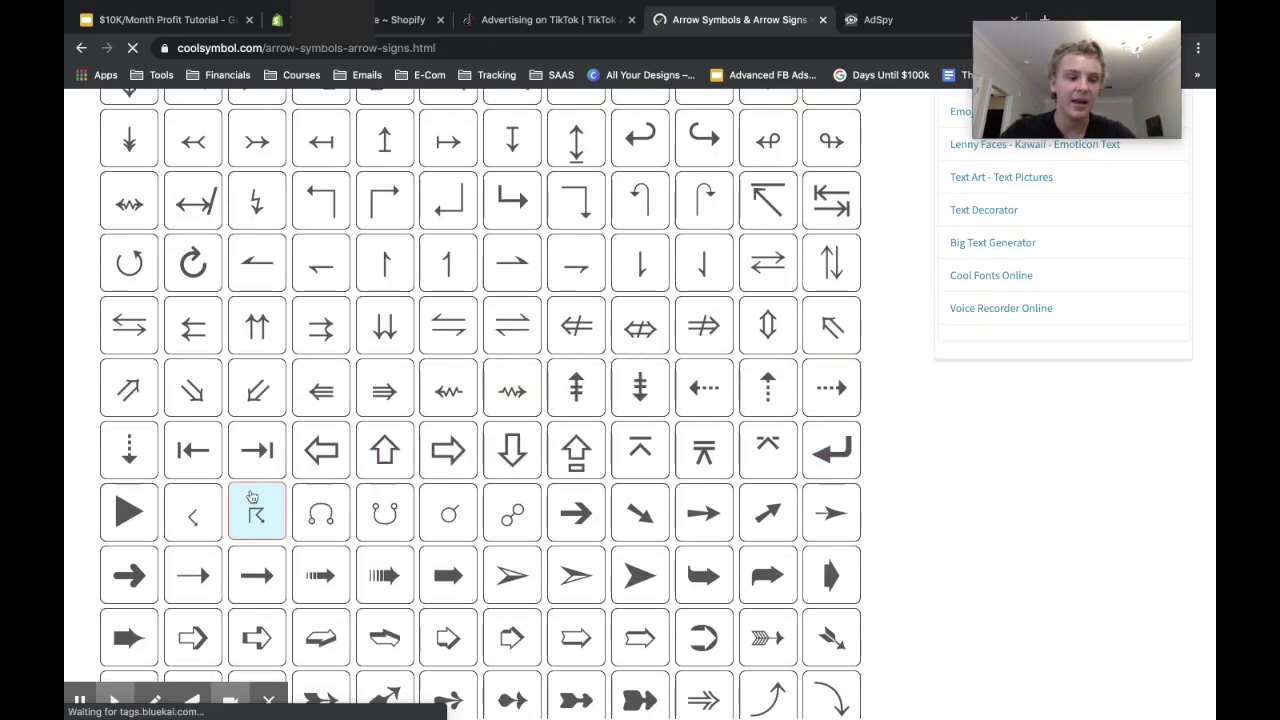
scroll(320, 520, "down", 5)
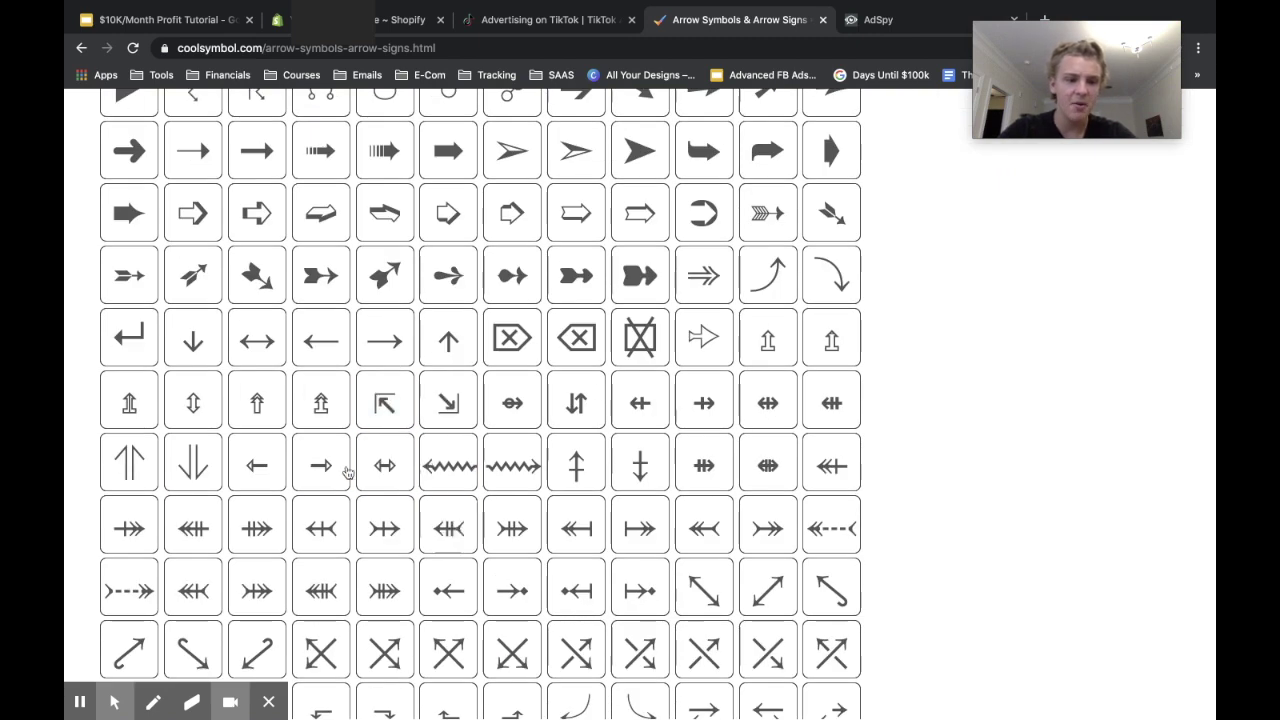
scroll(334, 572, "down", 1)
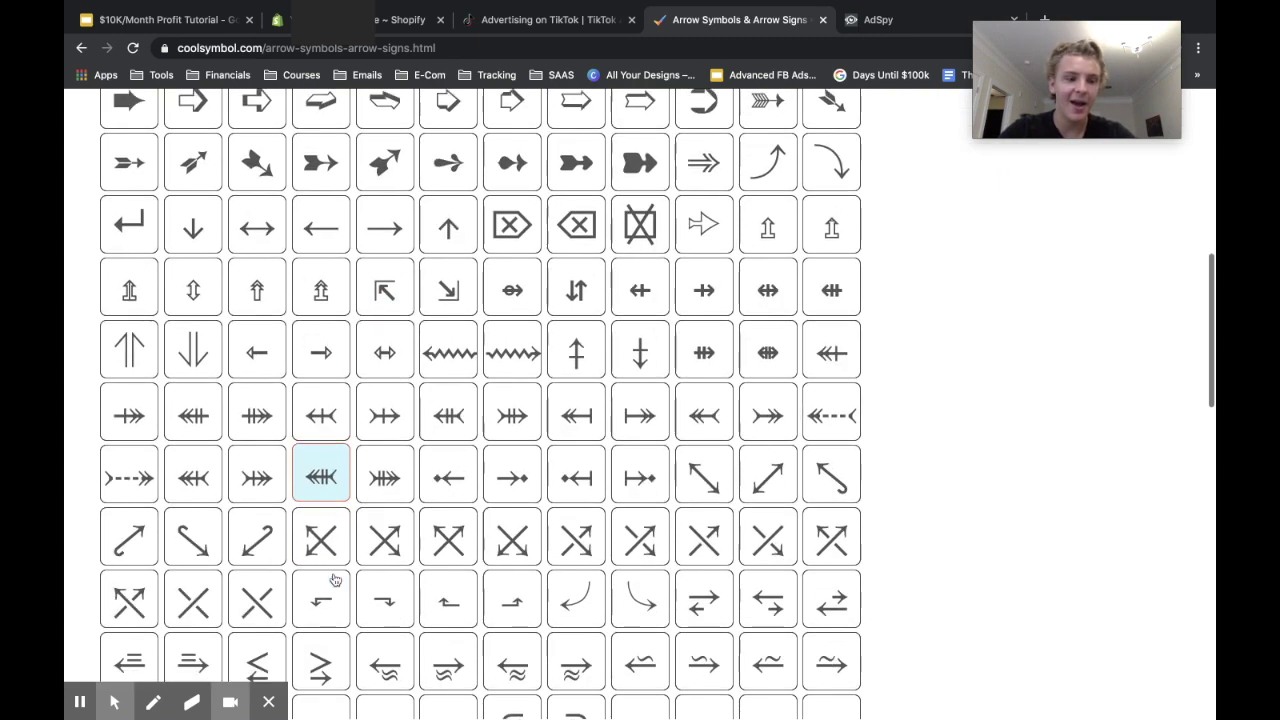
left_click(257, 540)
Step: Back in TikTok Ads, paste the copied arrow twice after "Shop Now!" in the ad text and set the call to action to Shop Now
left_click(548, 19)
left_click(666, 506)
key("ctrl+v")
key("ctrl+v")
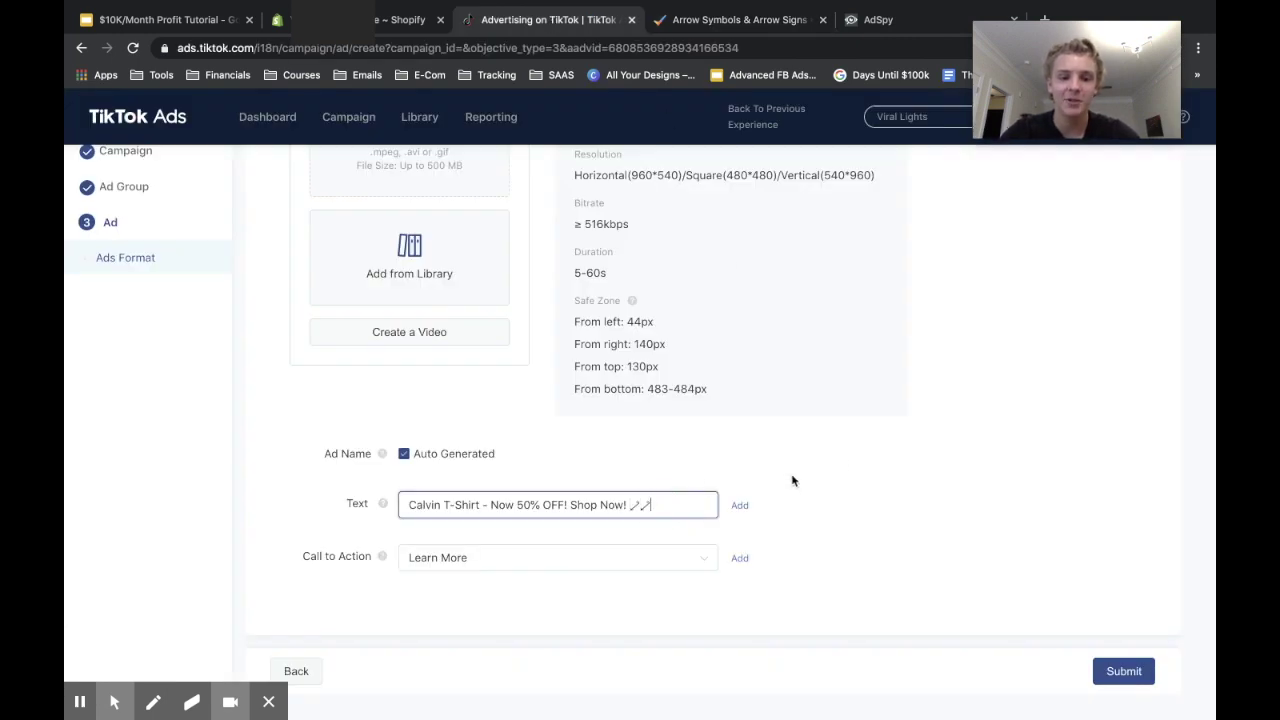
left_click(540, 557)
left_click(503, 455)
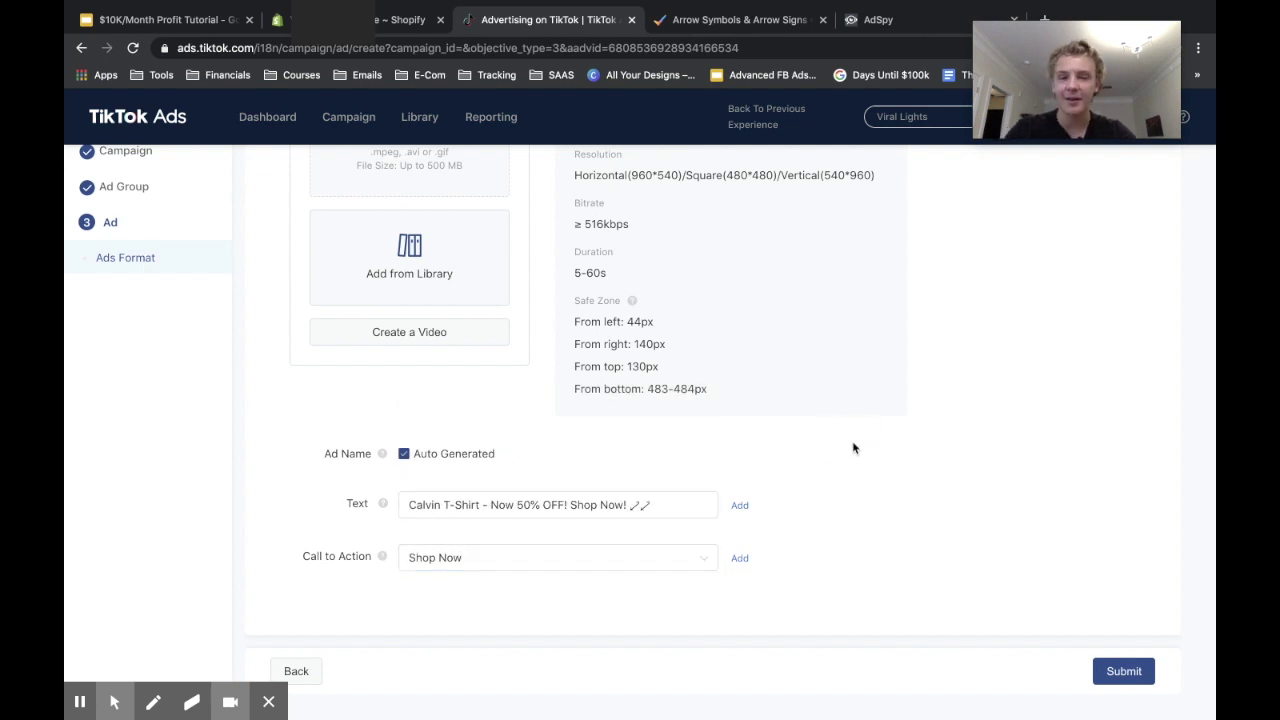
Step: Switch to the "$10K/Month Profit Tutorial" presentation in Google Slides
scroll(600, 350, "up", 2)
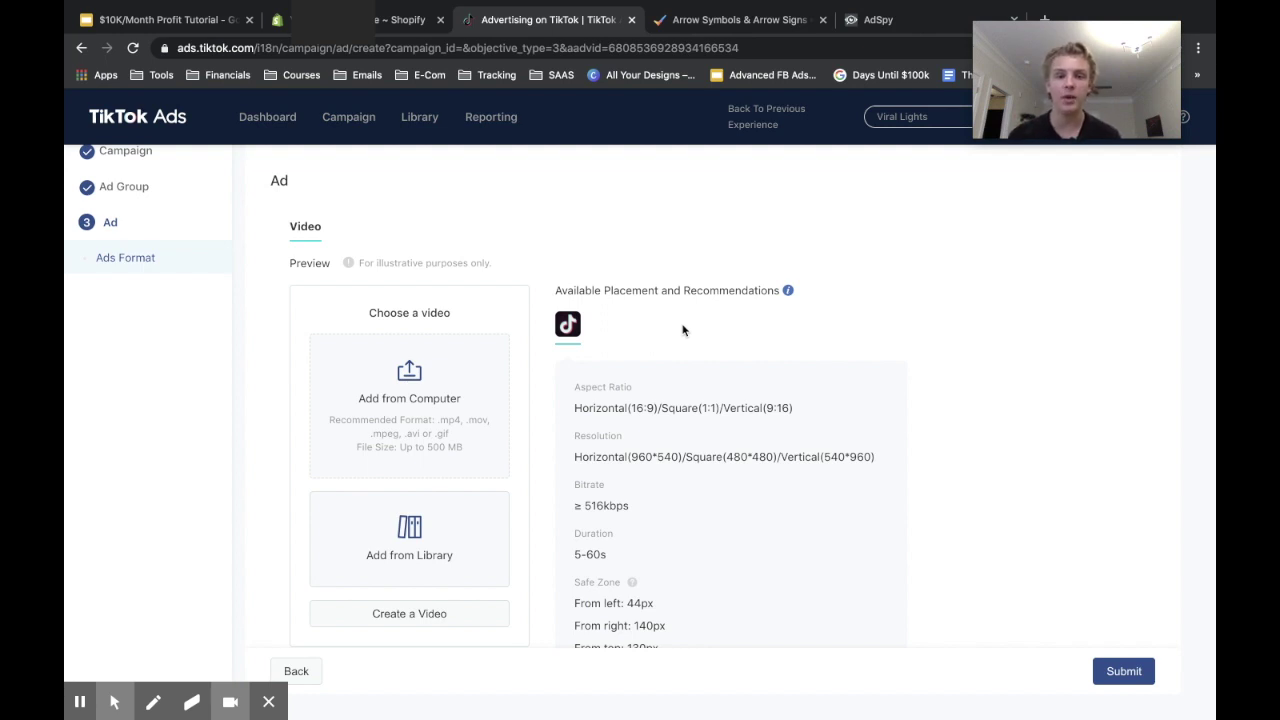
key("super+1")
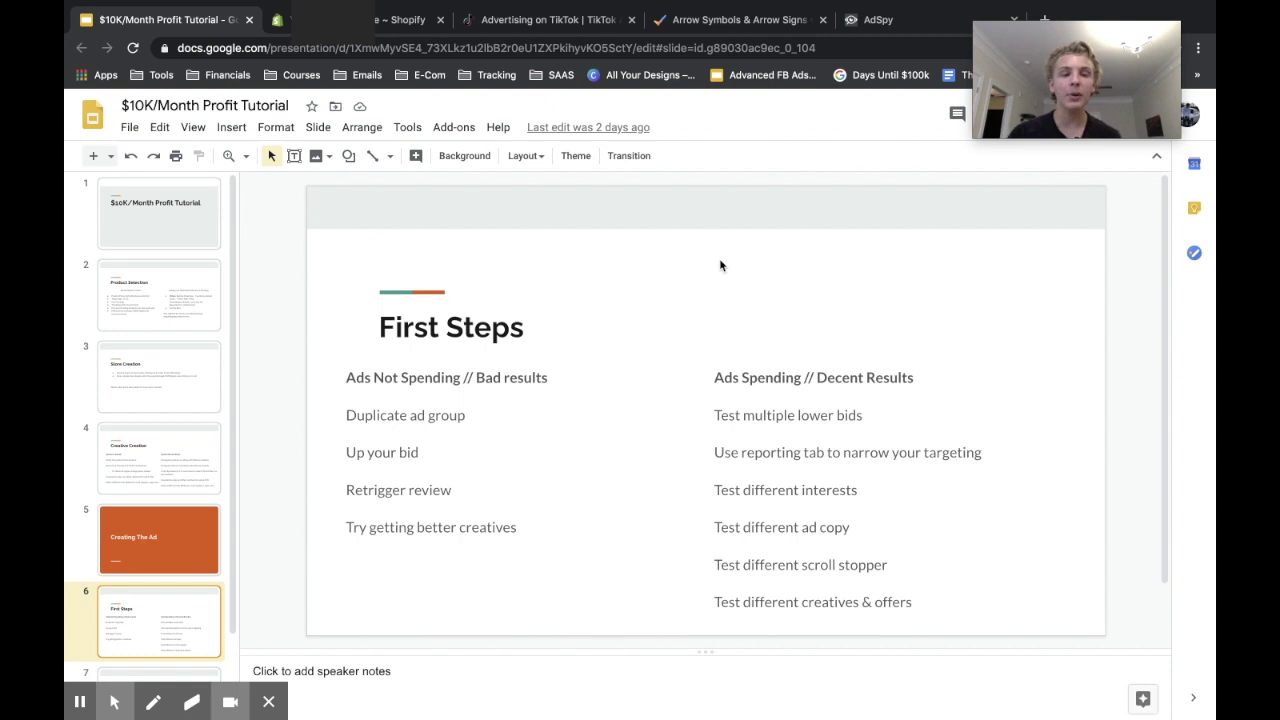